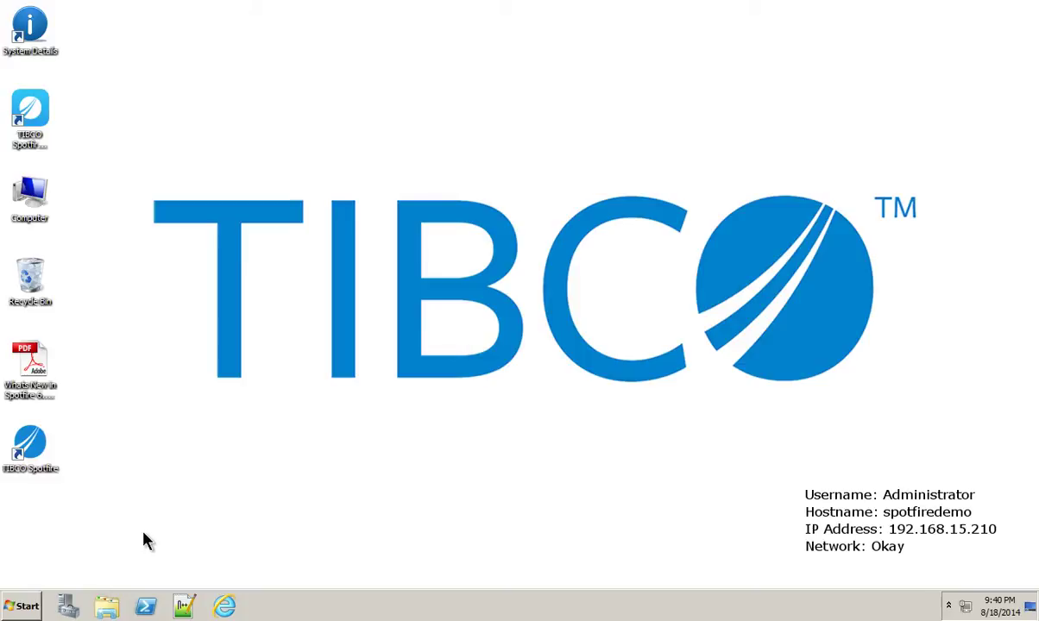
Extract TIB_sfire_server_6.5.0_win.zip in Downloads to its default TIB_sfire_server_6.5.0_win folder.
{"action": "left_click", "coordinate": [107, 609]}
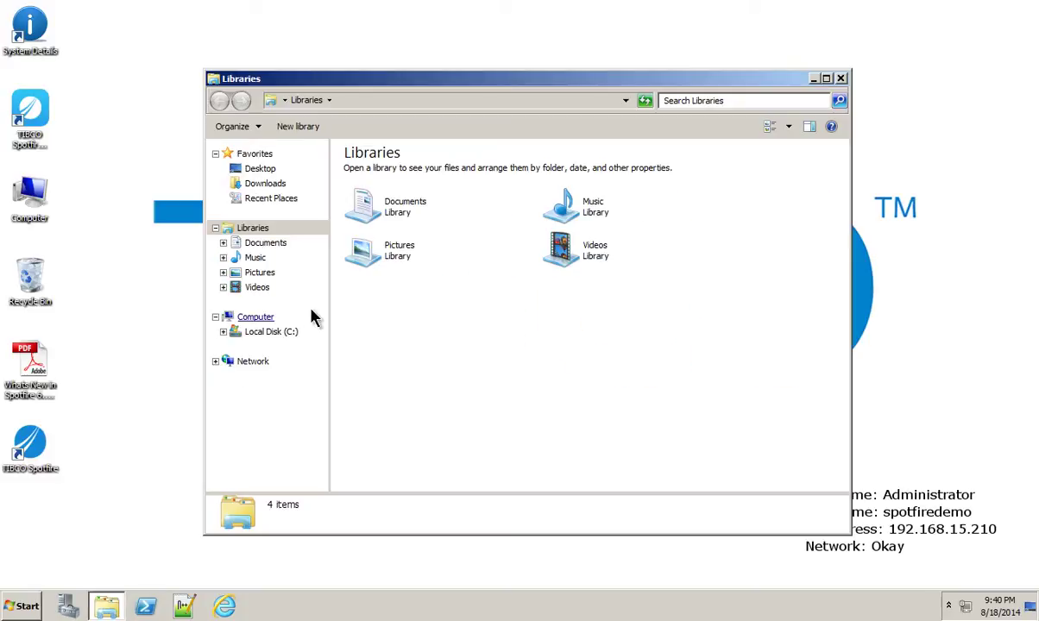
{"action": "left_click", "coordinate": [261, 184]}
{"action": "left_click", "coordinate": [423, 188]}
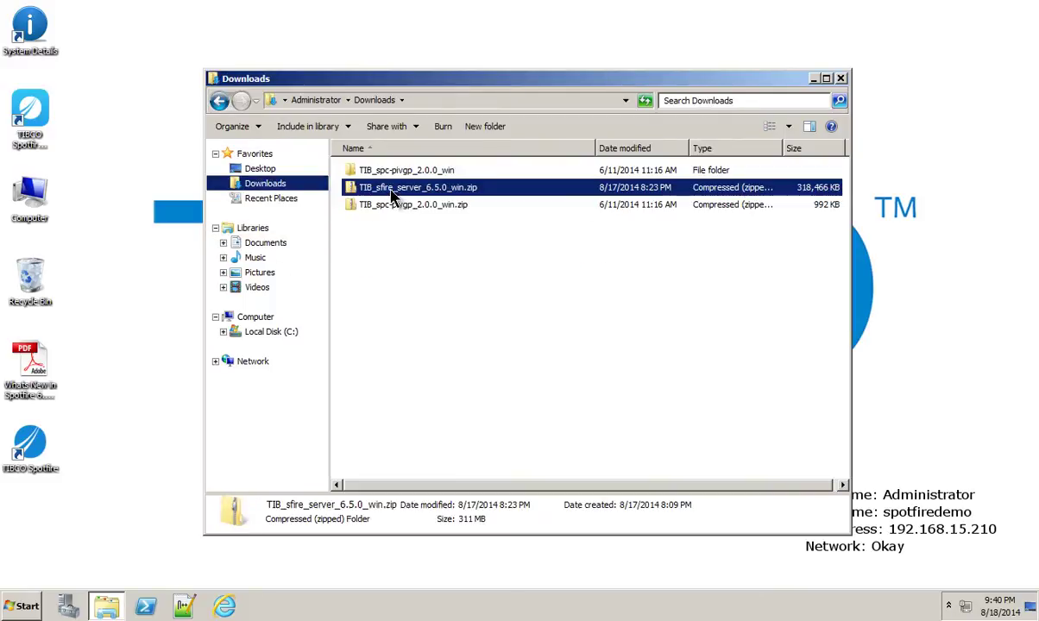
{"action": "right_click", "coordinate": [422, 190]}
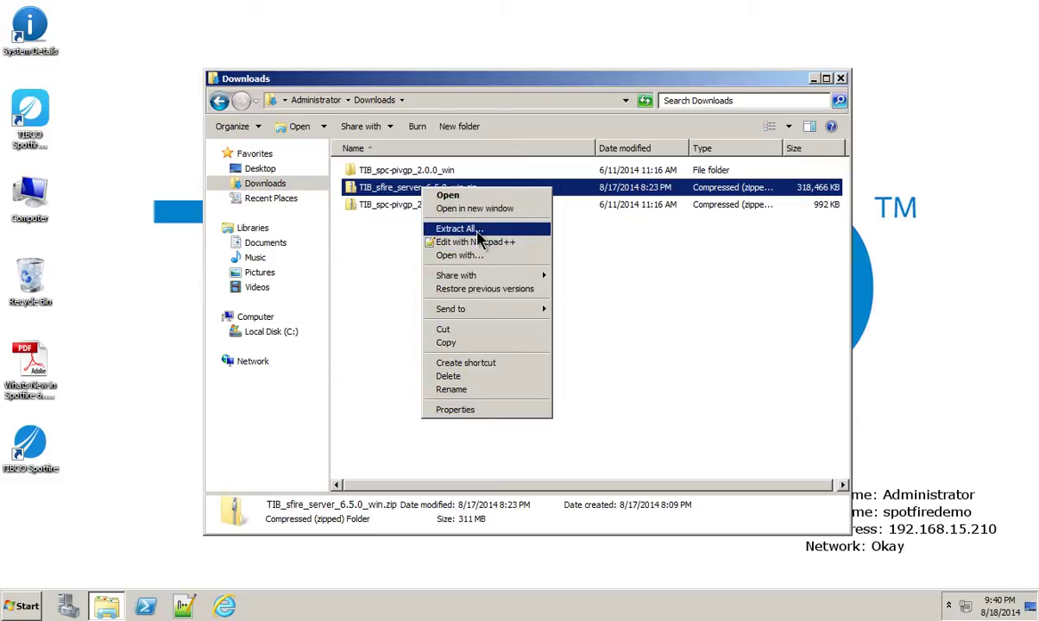
{"action": "left_click", "coordinate": [477, 231]}
{"action": "left_click", "coordinate": [670, 448]}
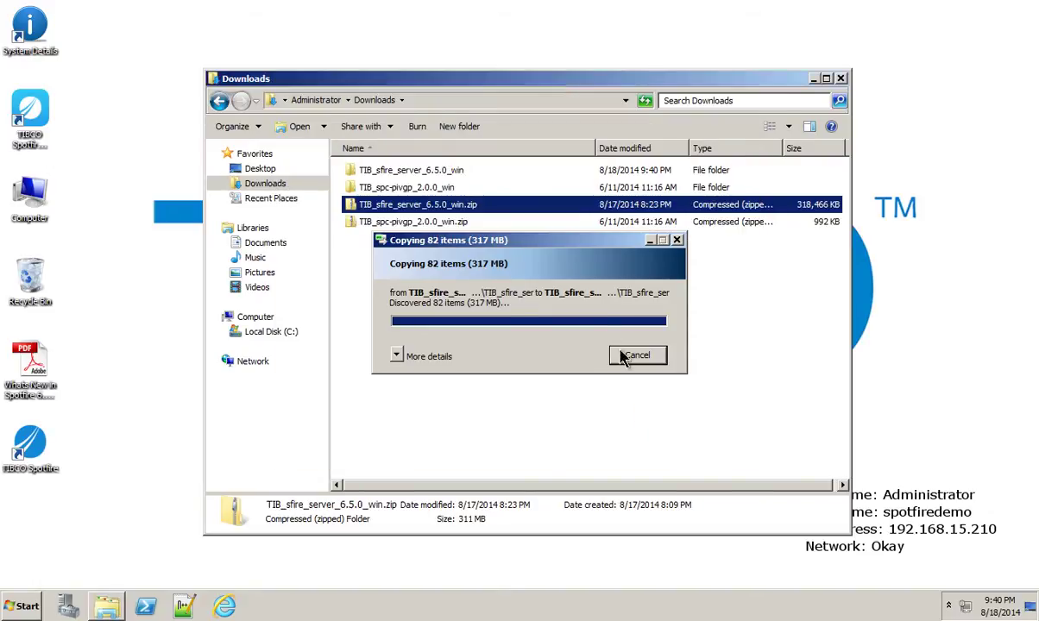
Browse into TIB_sfire_server_6.5.0_win\scripts\mssql_install\actionlog in the extracted folder.
{"action": "left_click", "coordinate": [412, 171]}
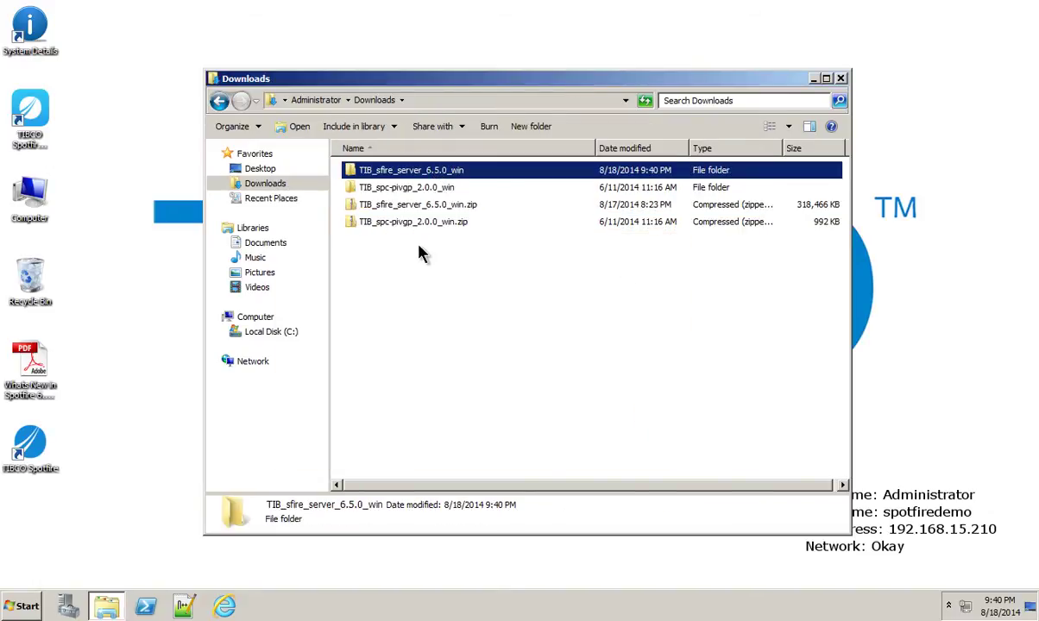
{"action": "double_click", "coordinate": [402, 172]}
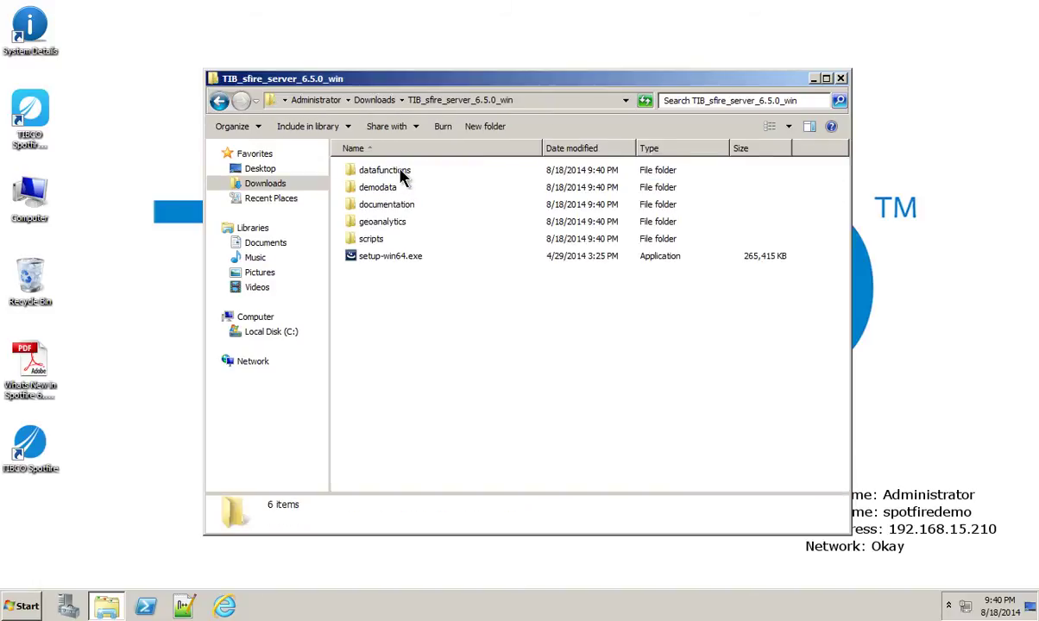
{"action": "double_click", "coordinate": [371, 242]}
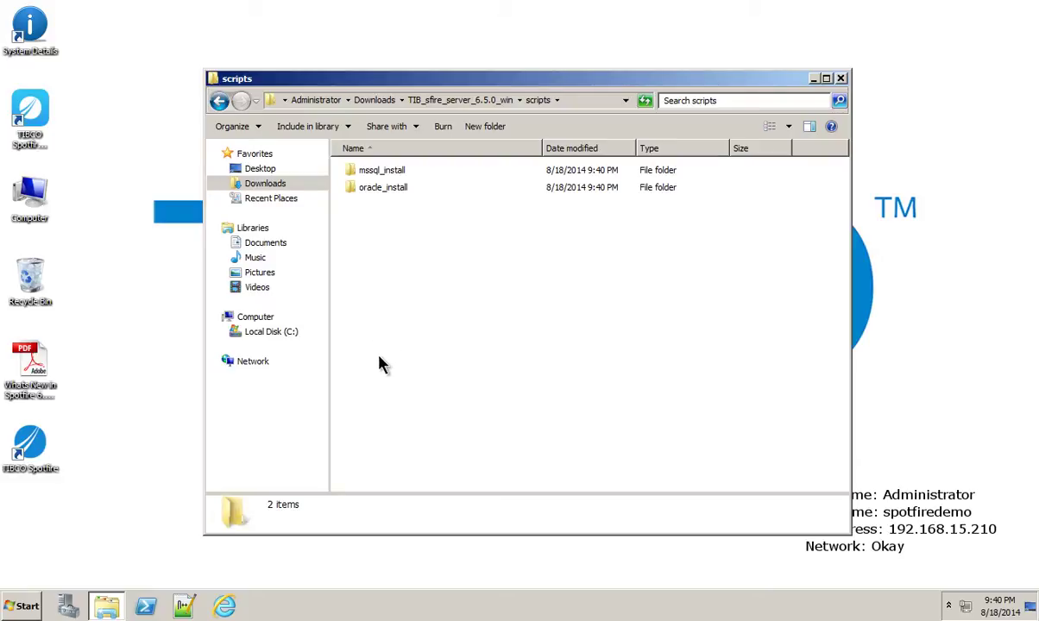
{"action": "double_click", "coordinate": [376, 175]}
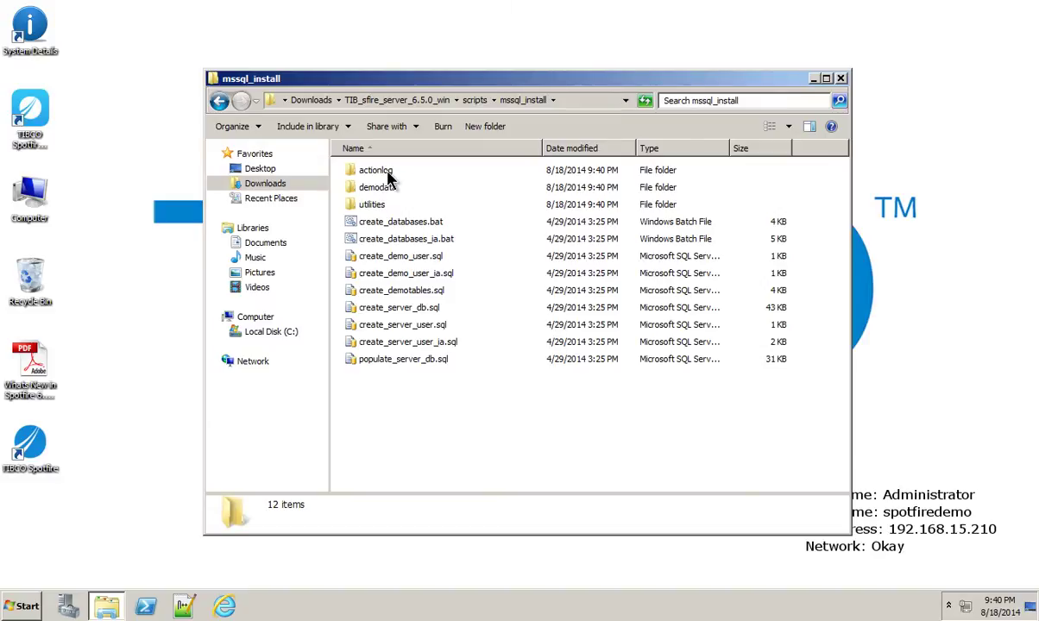
{"action": "double_click", "coordinate": [387, 173]}
Make a backup copy of create_actionlog_db.bat in the same folder.
{"action": "left_click", "coordinate": [444, 174]}
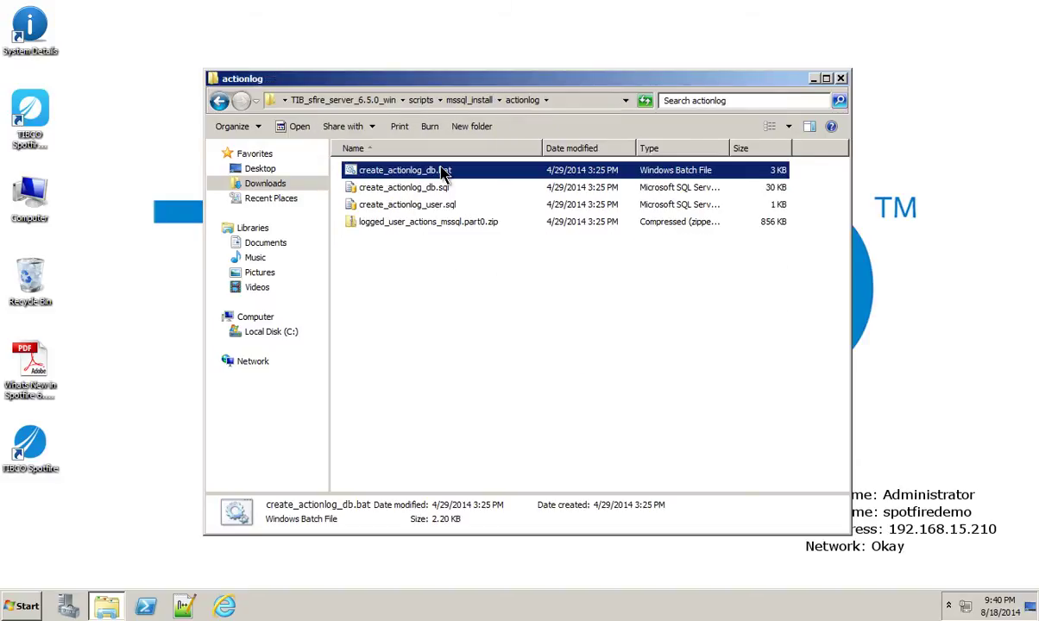
{"action": "right_click", "coordinate": [442, 173]}
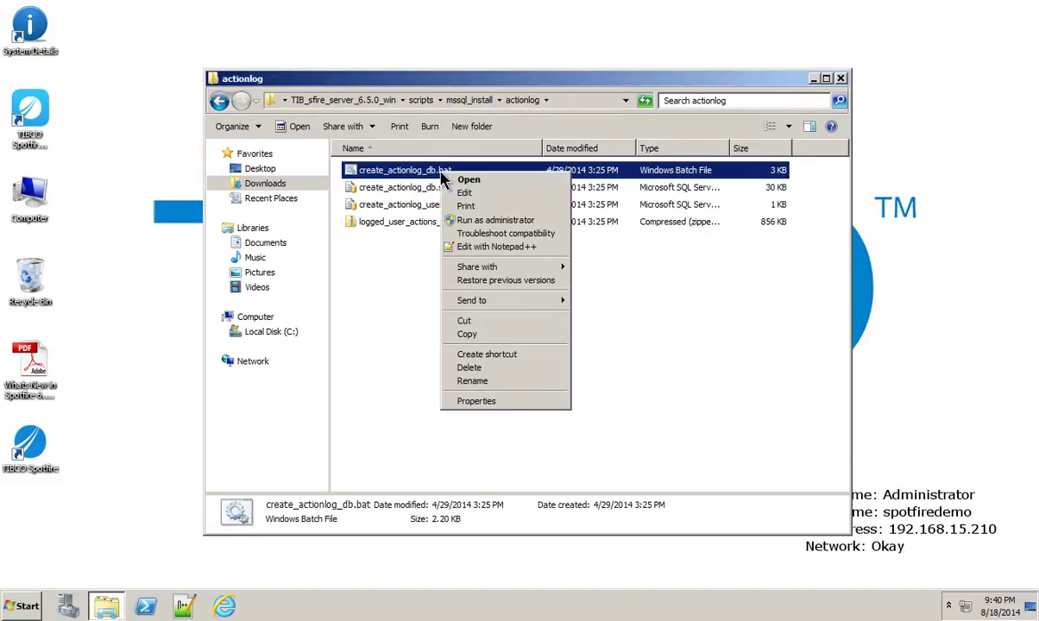
{"action": "left_click", "coordinate": [466, 334]}
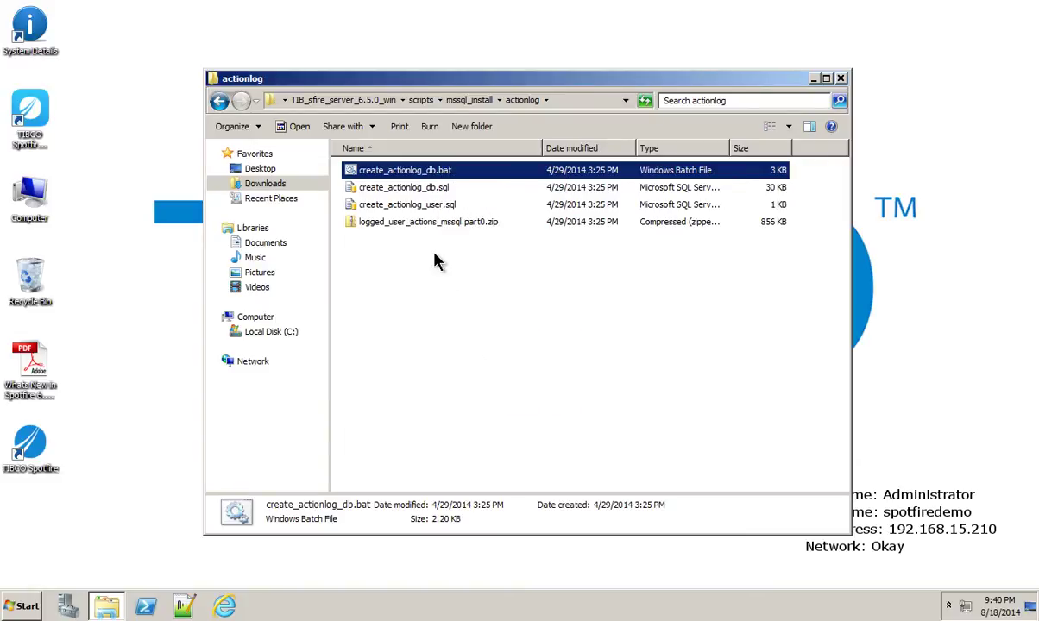
{"action": "right_click", "coordinate": [436, 258]}
{"action": "left_click", "coordinate": [467, 343]}
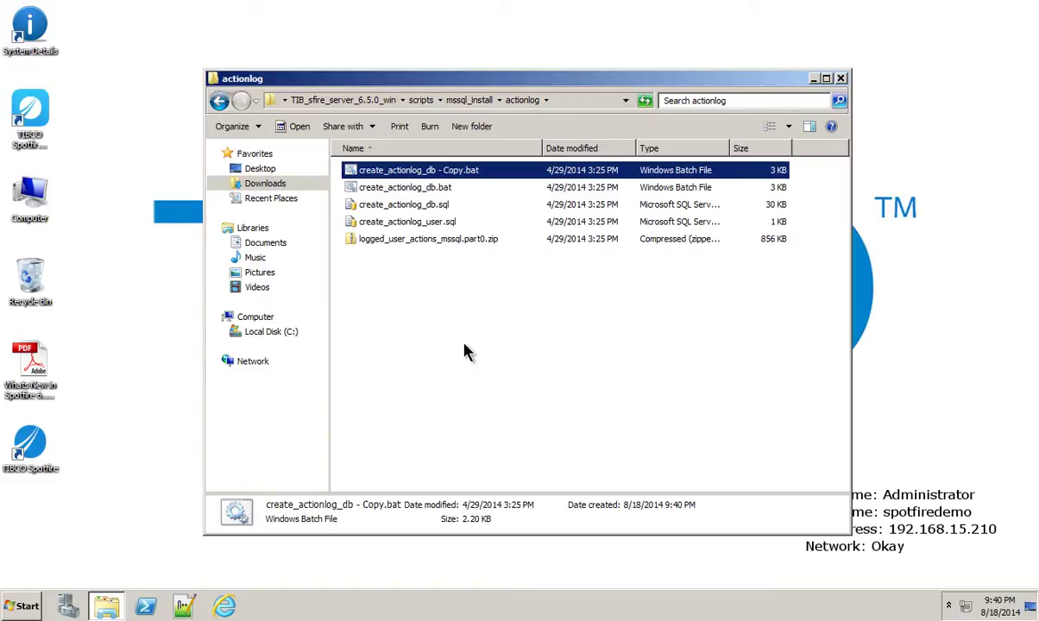
{"action": "right_click", "coordinate": [405, 184]}
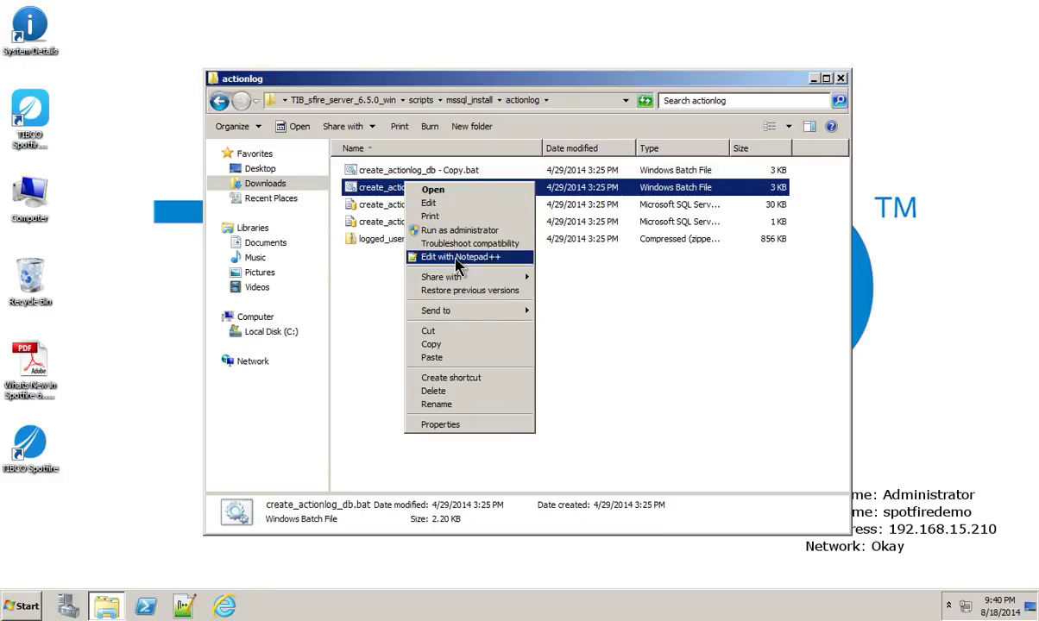
Open create_actionlog_db.bat, set the connect identifier to localhost and fill in the admin password.
{"action": "left_click", "coordinate": [457, 259]}
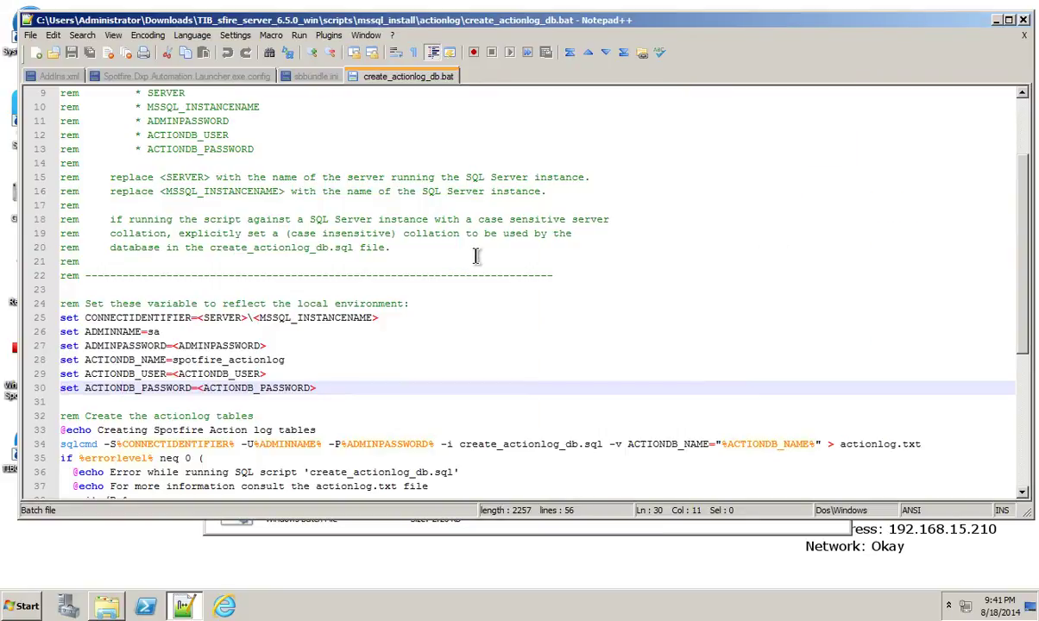
{"action": "scroll", "coordinate": [474, 255], "scroll_direction": "up", "scroll_amount": 2}
{"action": "scroll", "coordinate": [474, 256], "scroll_direction": "down", "scroll_amount": 1}
{"action": "scroll", "coordinate": [474, 256], "scroll_direction": "up", "scroll_amount": 2}
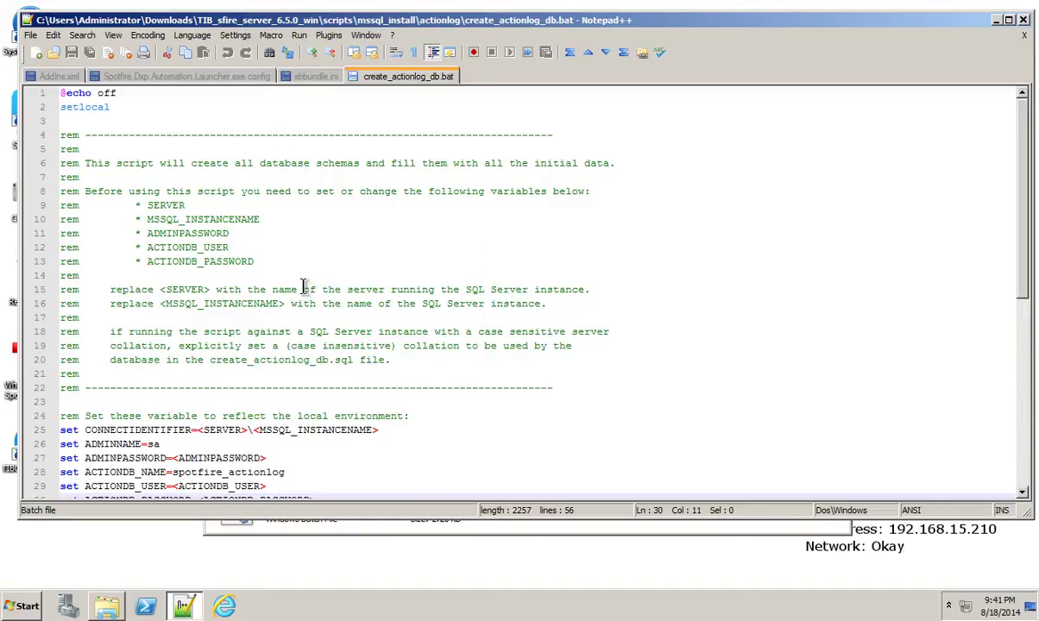
{"action": "scroll", "coordinate": [303, 288], "scroll_direction": "down", "scroll_amount": 3}
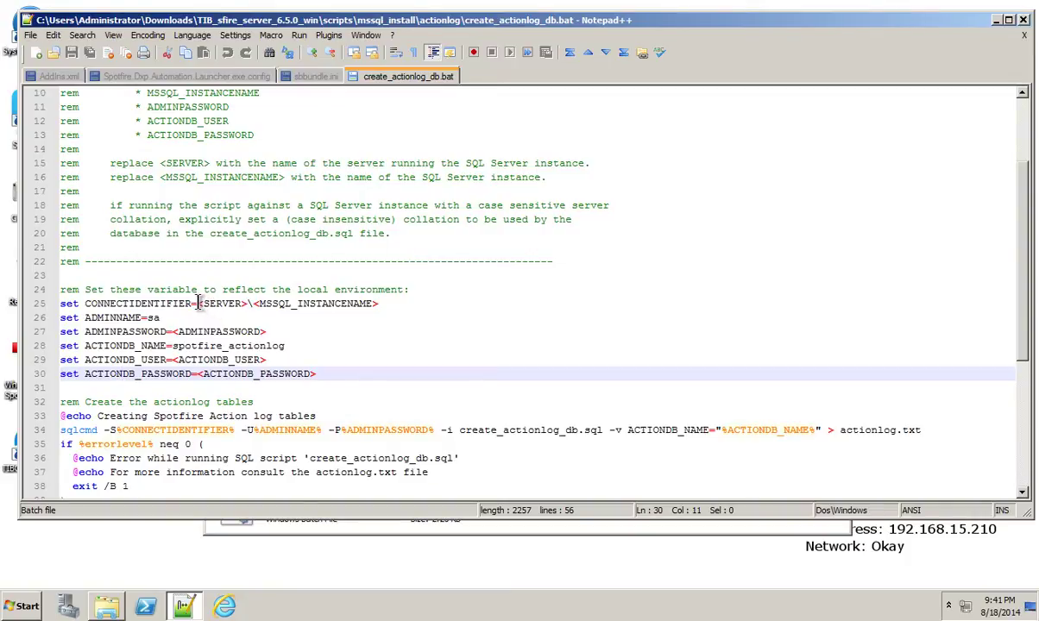
{"action": "left_click_drag", "start_coordinate": [197, 303], "coordinate": [397, 305]}
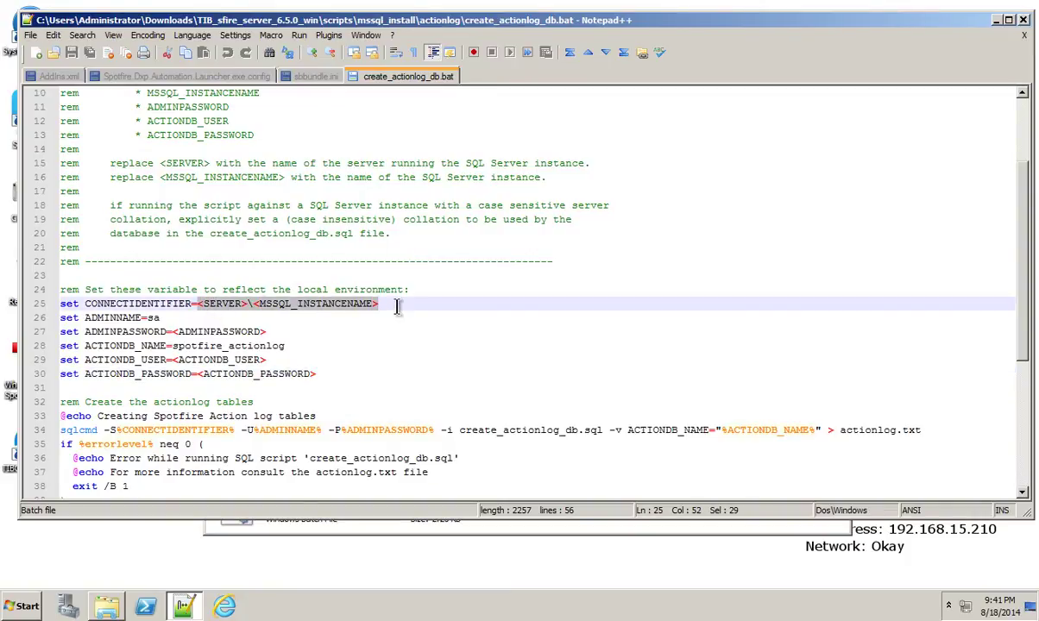
{"action": "type", "text": "localhost"}
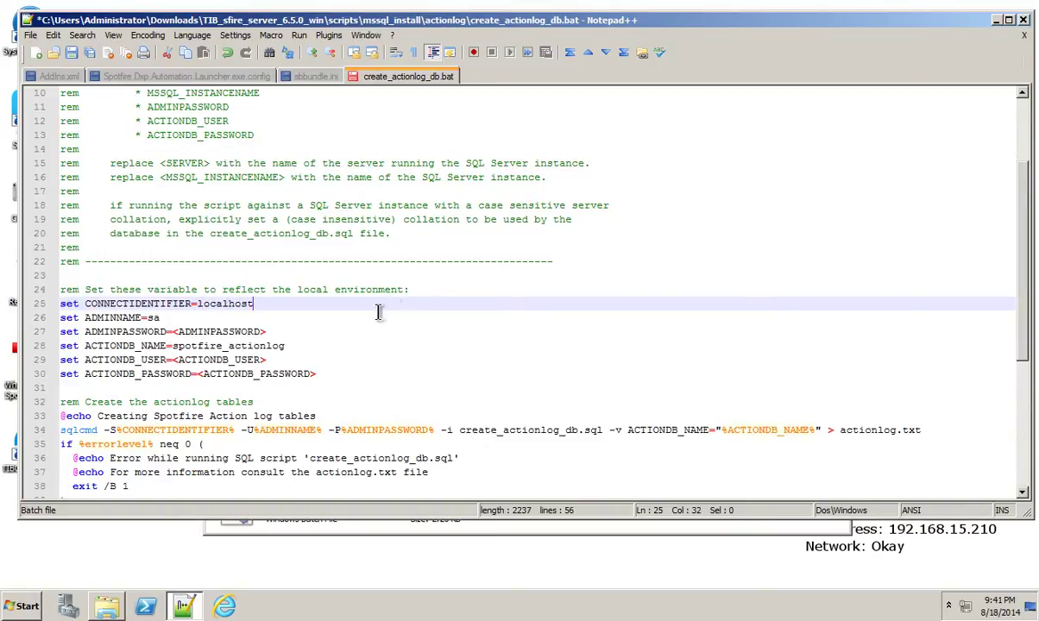
{"action": "left_click_drag", "start_coordinate": [267, 331], "coordinate": [171, 332]}
{"action": "type", "text": "sa"}
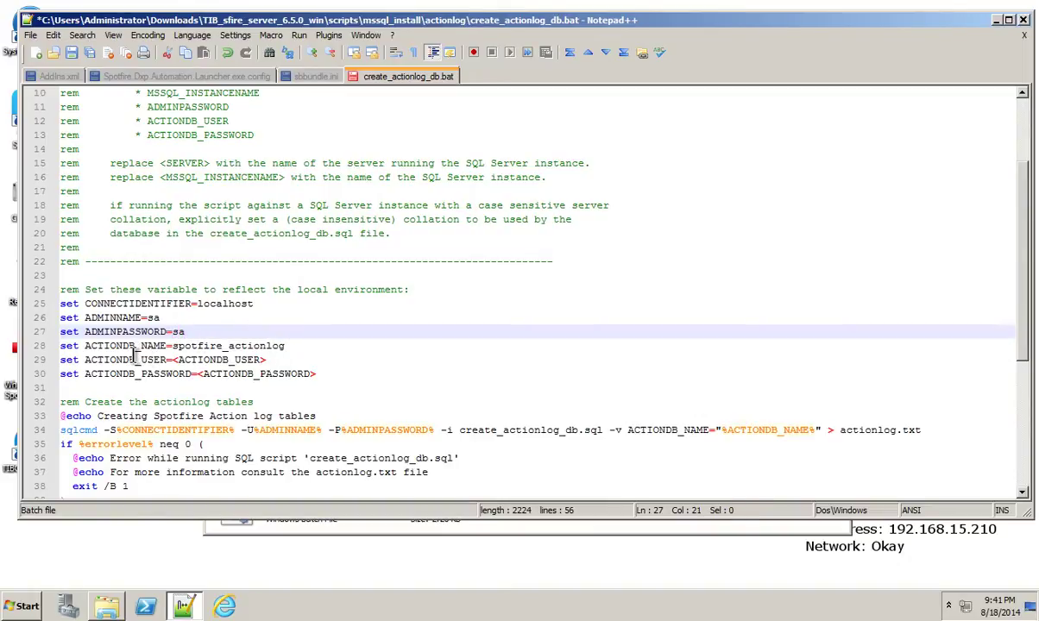
Set the action-log user to spotfire_actionlog, fill its password, then save and close the file.
{"action": "left_click", "coordinate": [177, 346]}
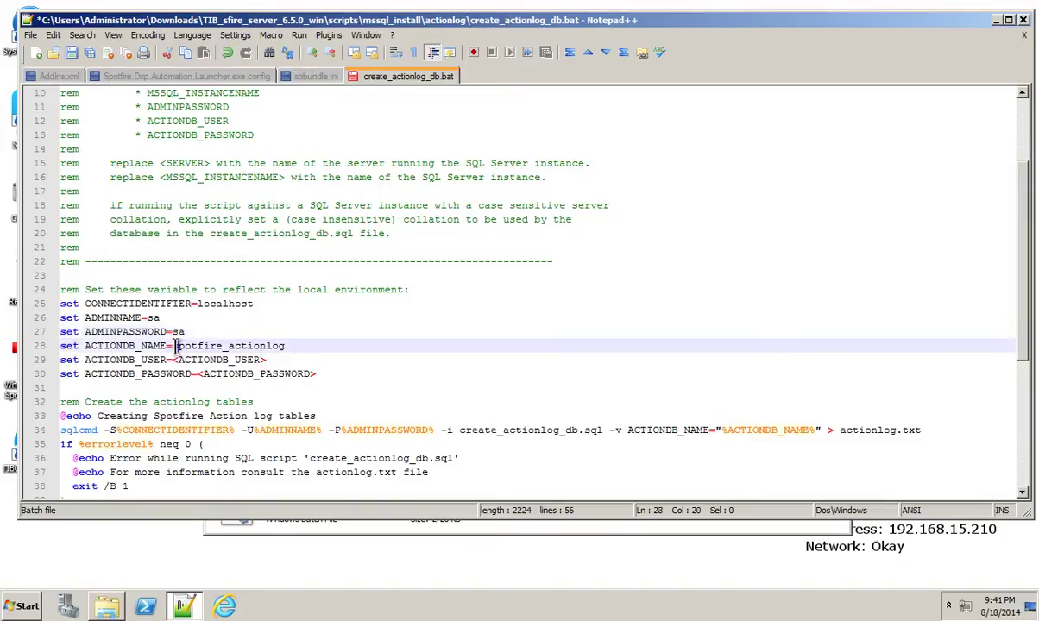
{"action": "left_click_drag", "start_coordinate": [173, 346], "coordinate": [301, 346]}
{"action": "key", "text": "ctrl+c"}
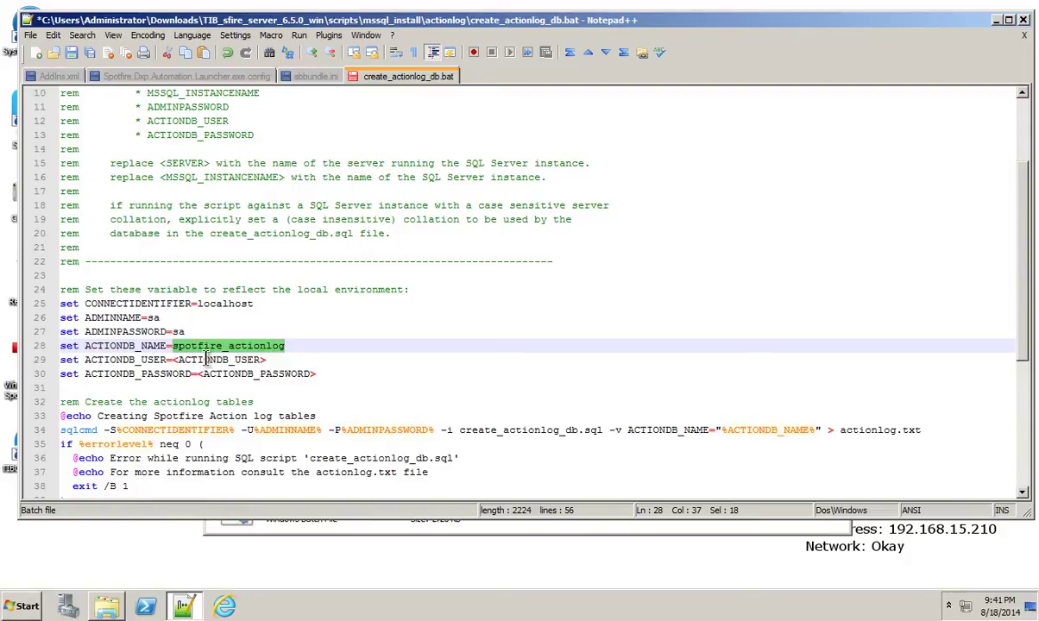
{"action": "left_click_drag", "start_coordinate": [266, 360], "coordinate": [172, 360]}
{"action": "key", "text": "ctrl+v"}
{"action": "left_click_drag", "start_coordinate": [317, 373], "coordinate": [201, 376]}
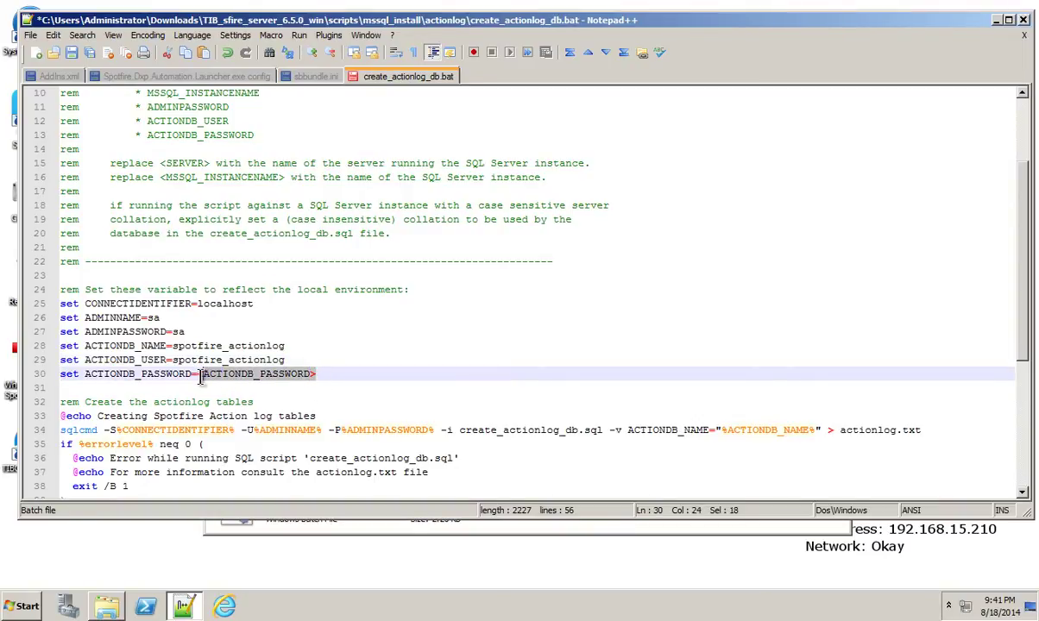
{"action": "key", "text": "BackSpace"}
{"action": "key", "text": "BackSpace"}
{"action": "key", "text": "ctrl+v"}
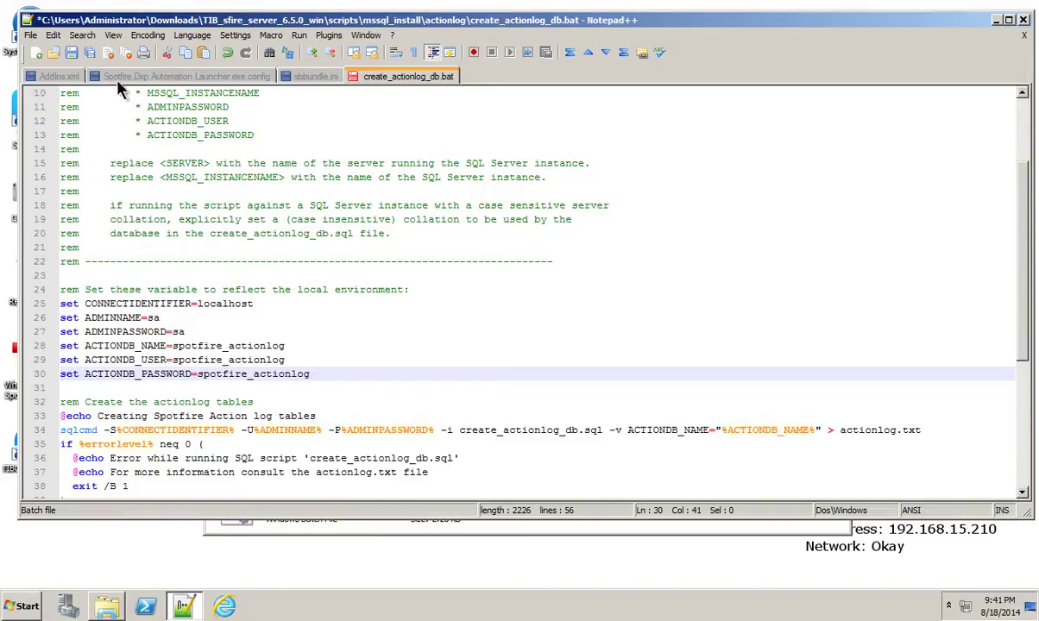
{"action": "left_click", "coordinate": [72, 53]}
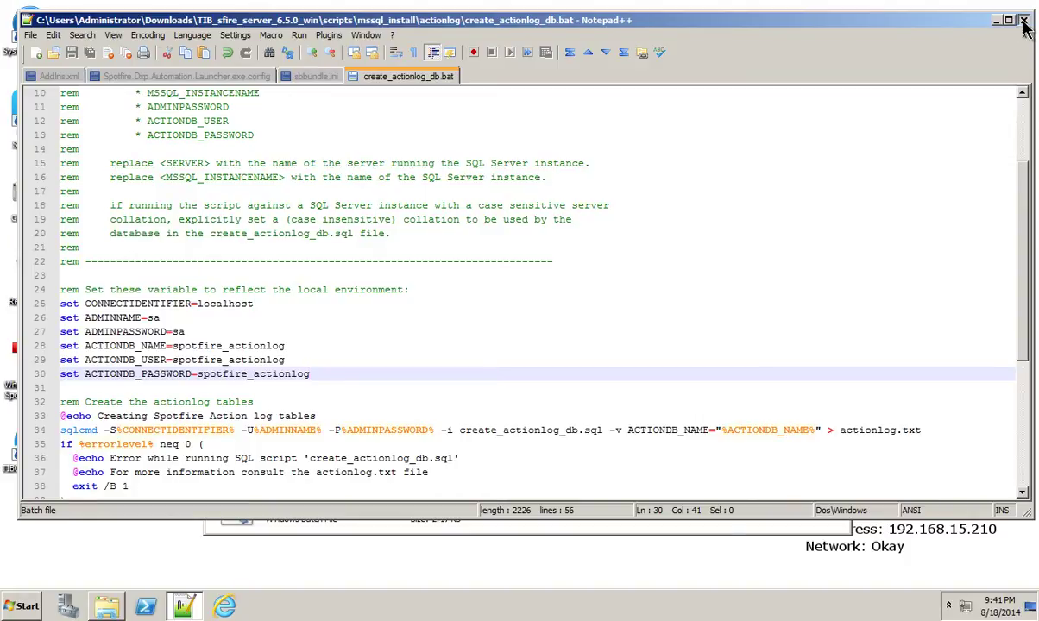
{"action": "left_click", "coordinate": [1023, 21]}
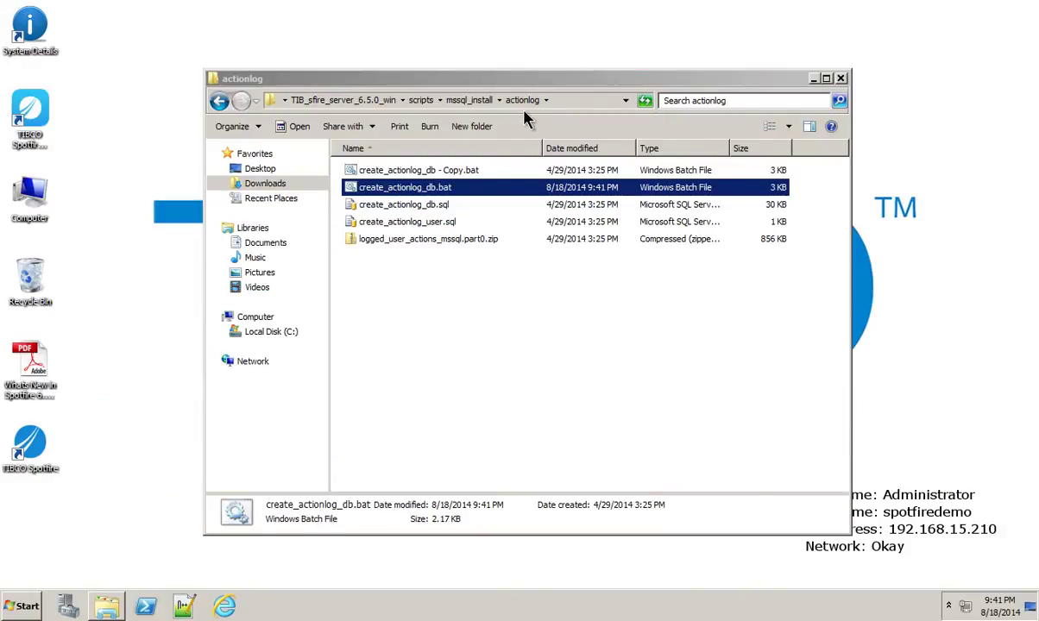
Run create_actionlog_db.bat and review the resulting actionlog.txt in Notepad before closing it.
{"action": "double_click", "coordinate": [430, 191]}
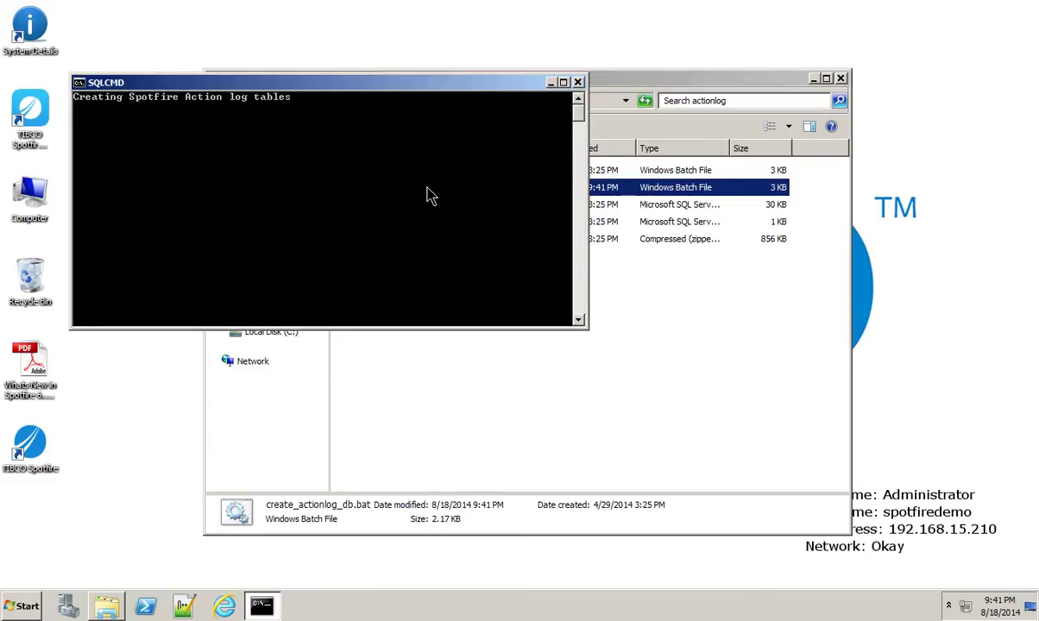
{"action": "left_click", "coordinate": [396, 177]}
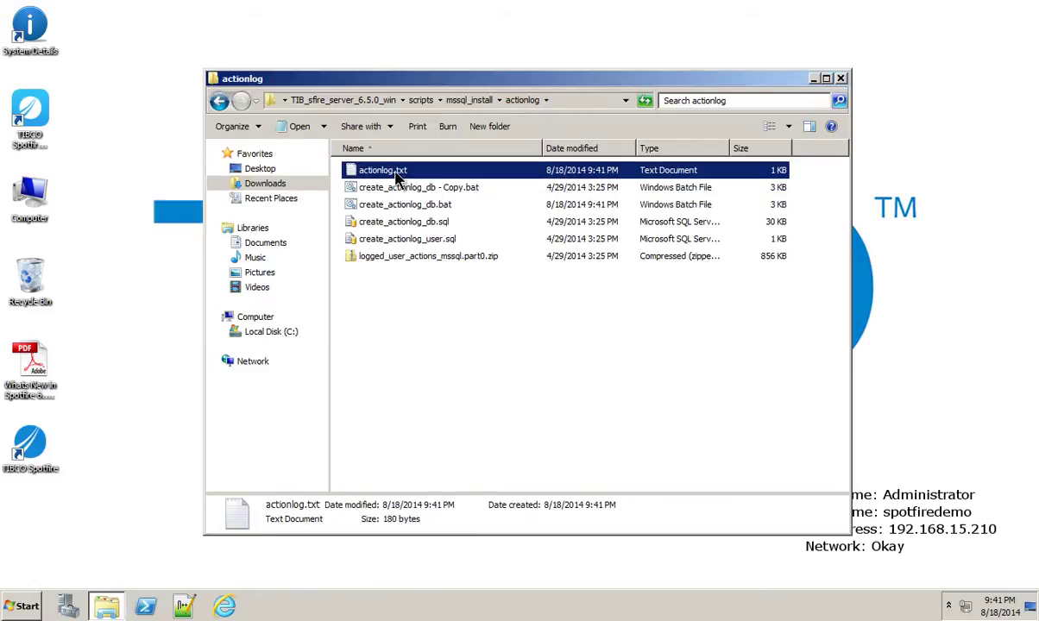
{"action": "double_click", "coordinate": [397, 177]}
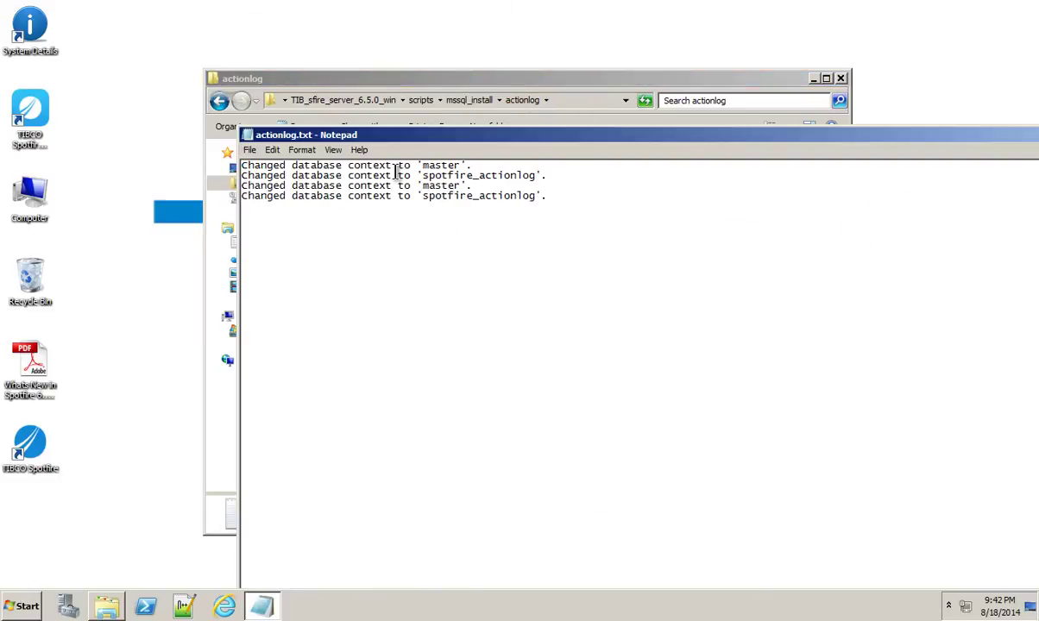
{"action": "left_click_drag", "start_coordinate": [449, 134], "coordinate": [408, 46]}
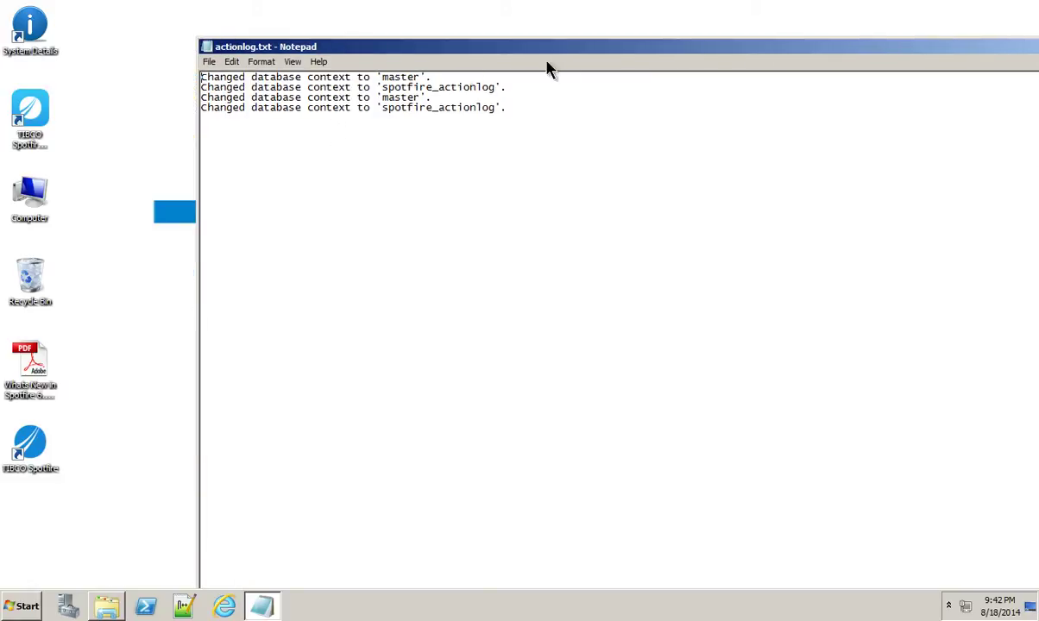
{"action": "left_click_drag", "start_coordinate": [579, 43], "coordinate": [283, 31]}
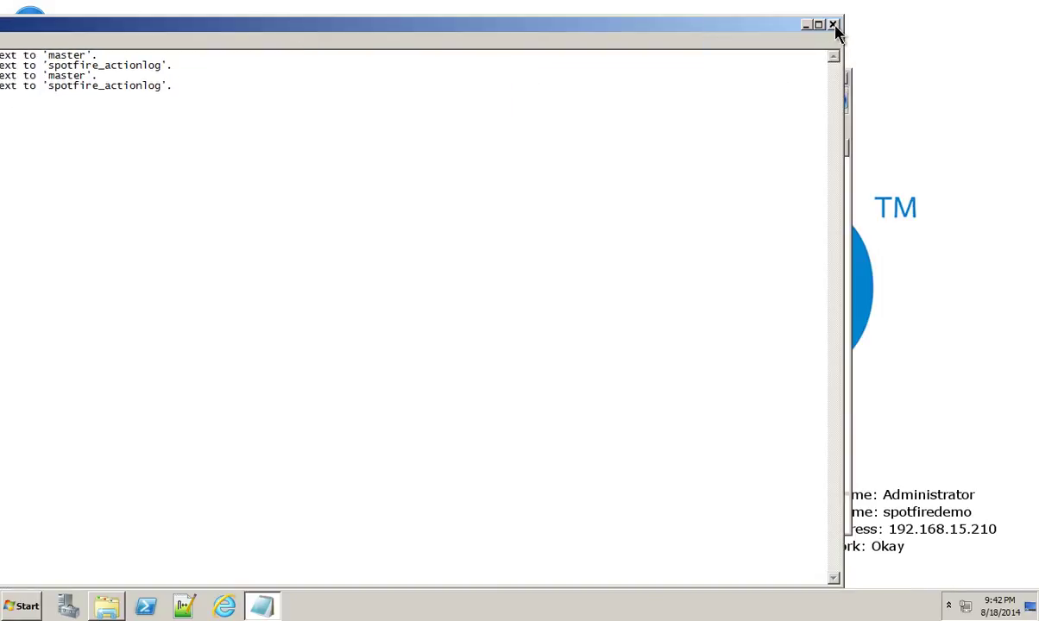
{"action": "left_click", "coordinate": [830, 23]}
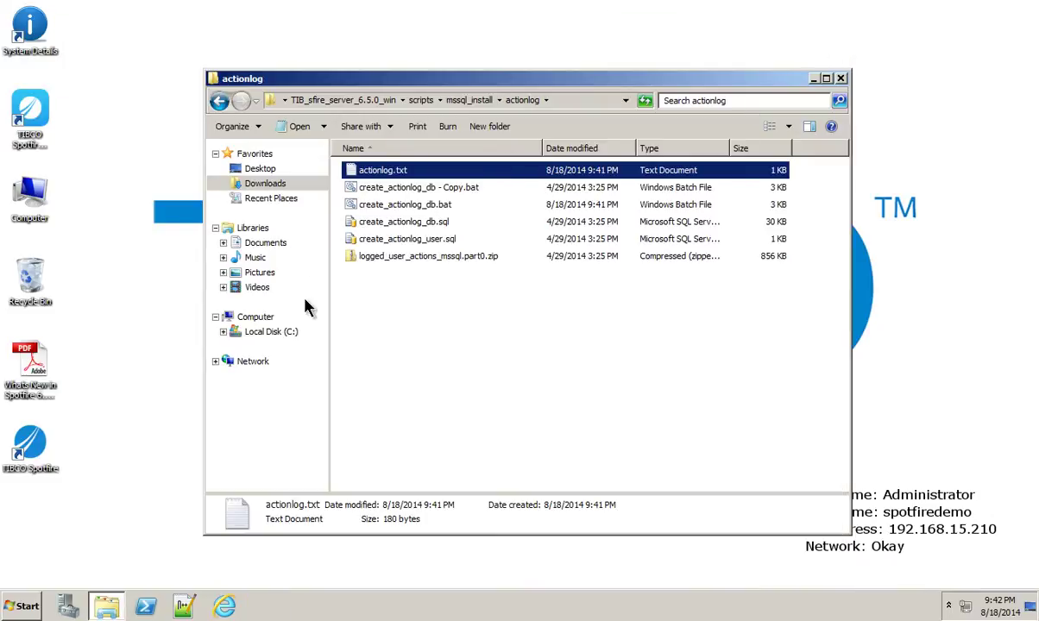
Launch Configure TIBCO Spotfire Server from the Start menu and unlock it with the tool password.
{"action": "left_click", "coordinate": [30, 608]}
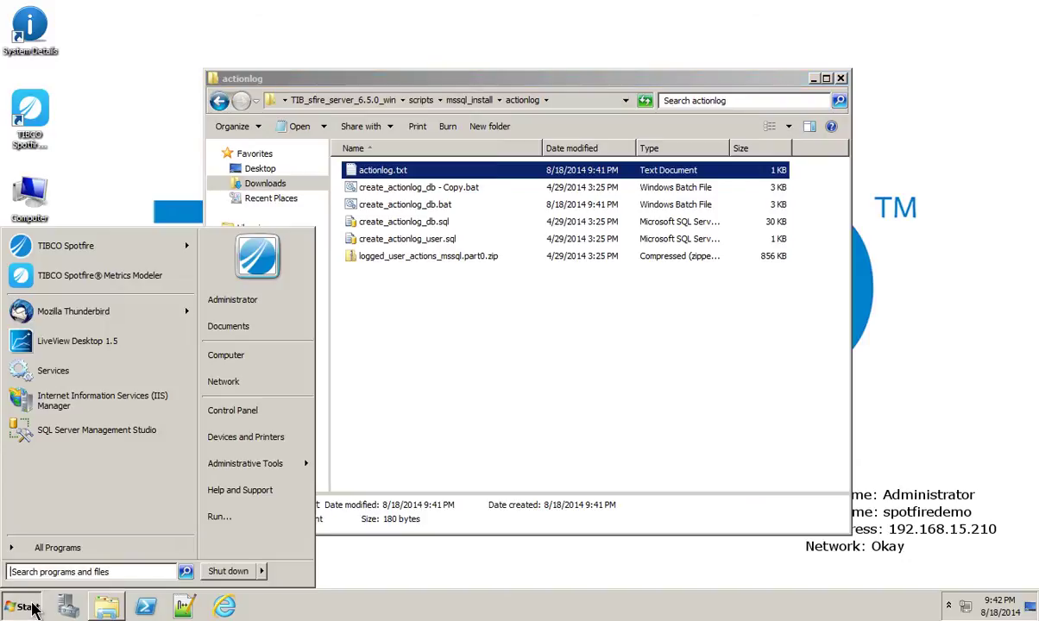
{"action": "left_click", "coordinate": [48, 528]}
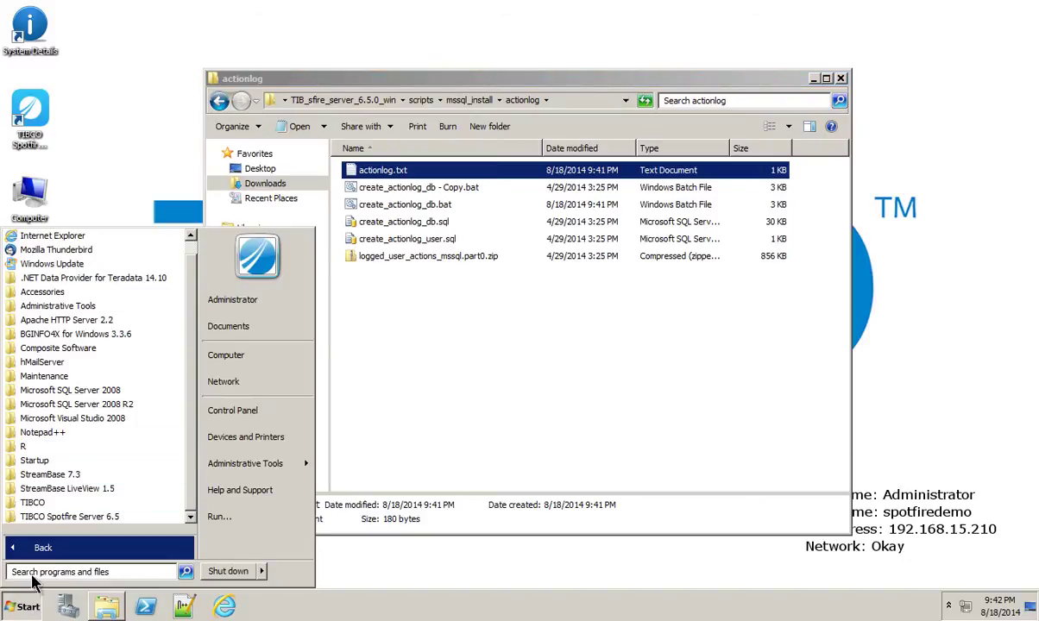
{"action": "left_click", "coordinate": [65, 516]}
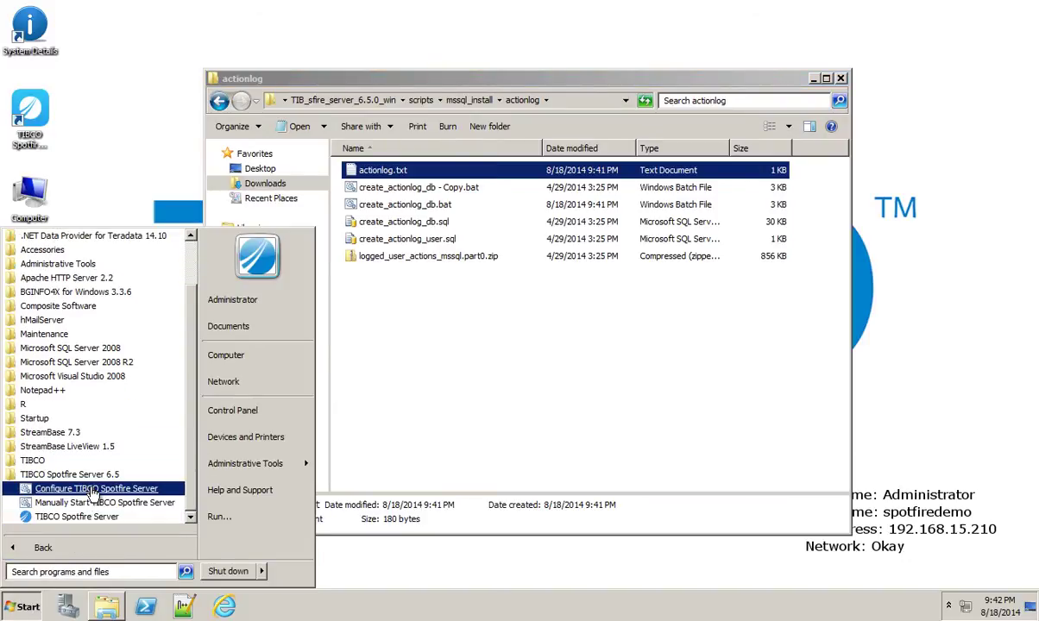
{"action": "left_click", "coordinate": [92, 489]}
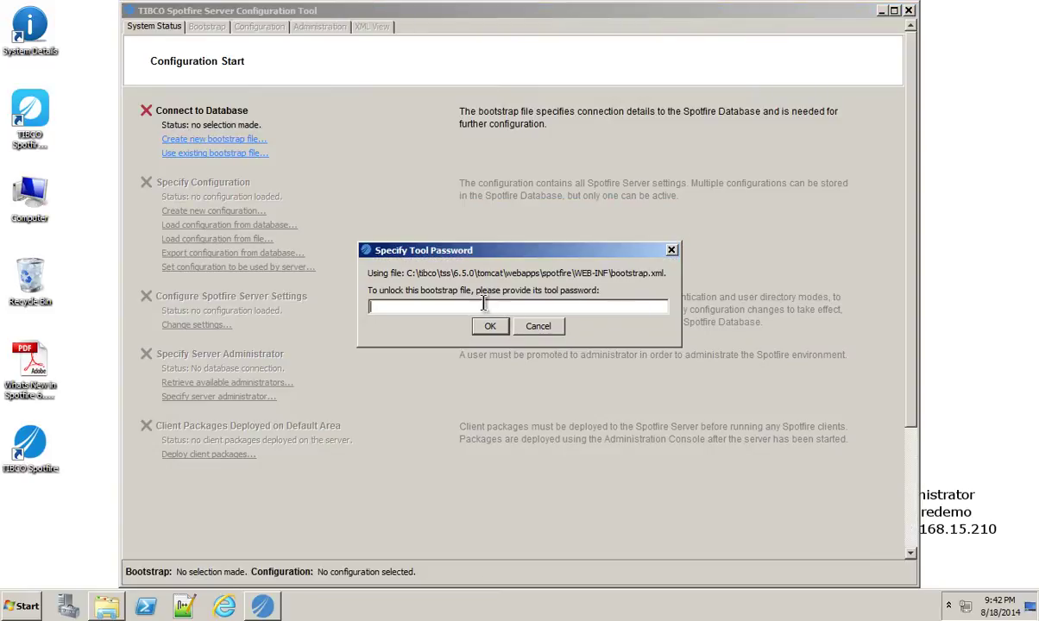
{"action": "type", "text": "*********"}
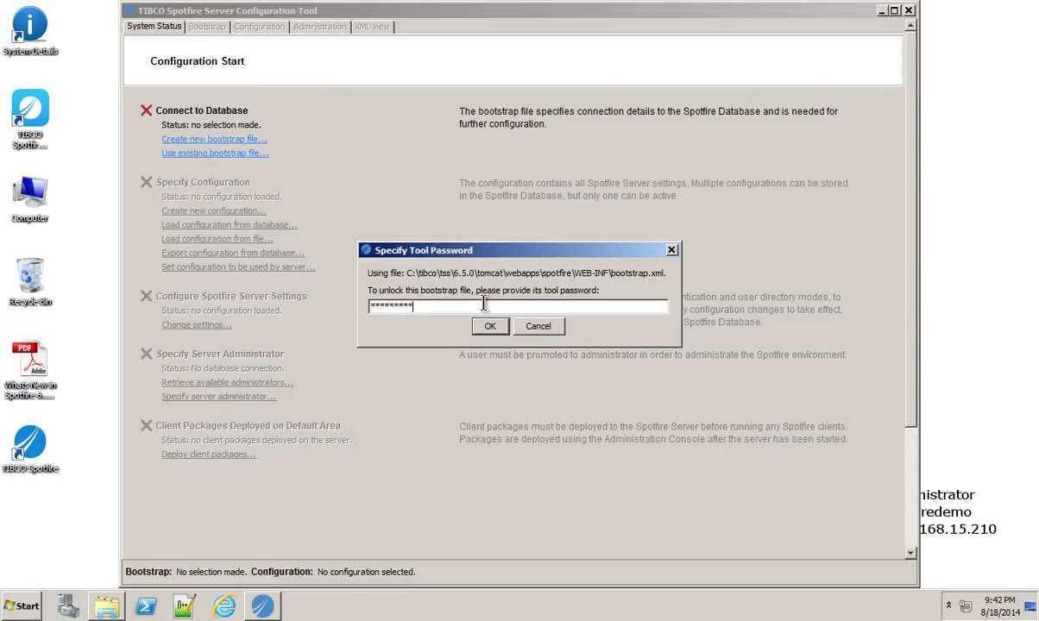
{"action": "key", "text": "Return"}
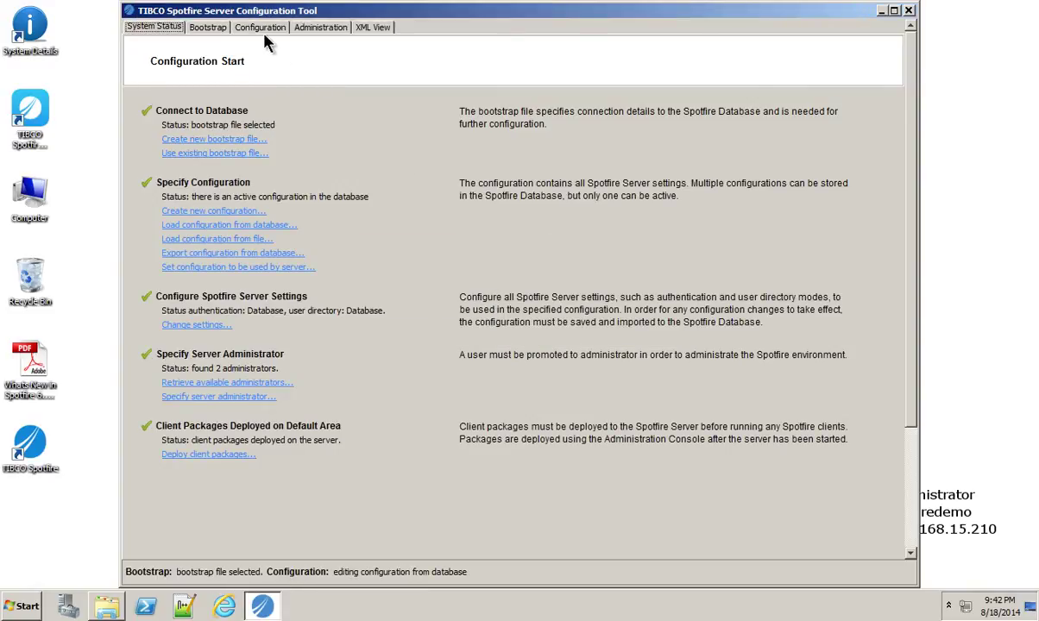
On the Configuration tab's User Action Log page, set database logger, file logger and web service to Yes.
{"action": "left_click", "coordinate": [261, 29]}
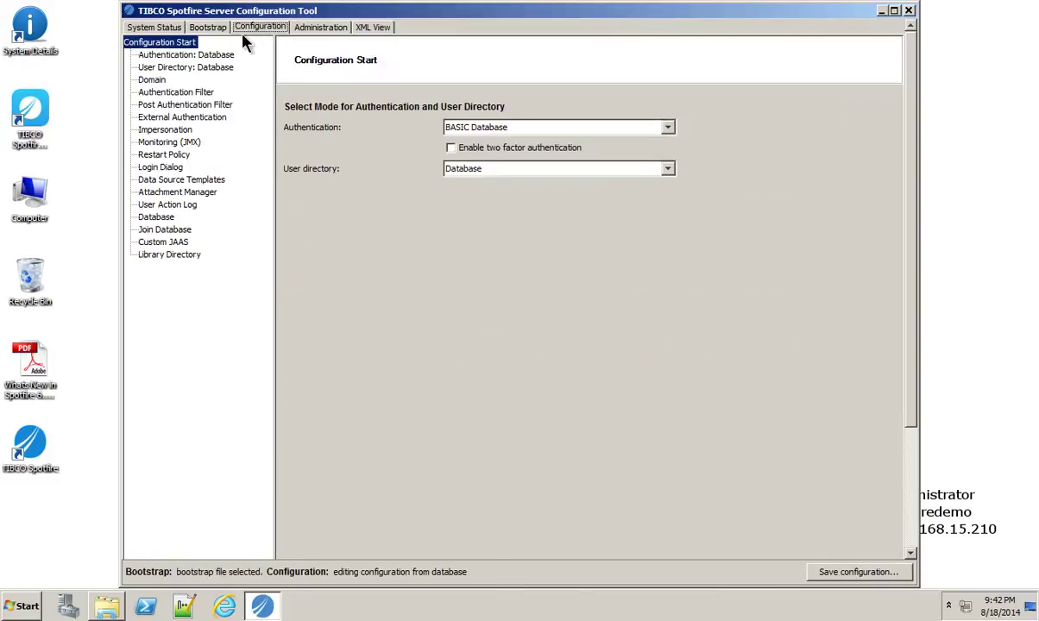
{"action": "left_click", "coordinate": [149, 206]}
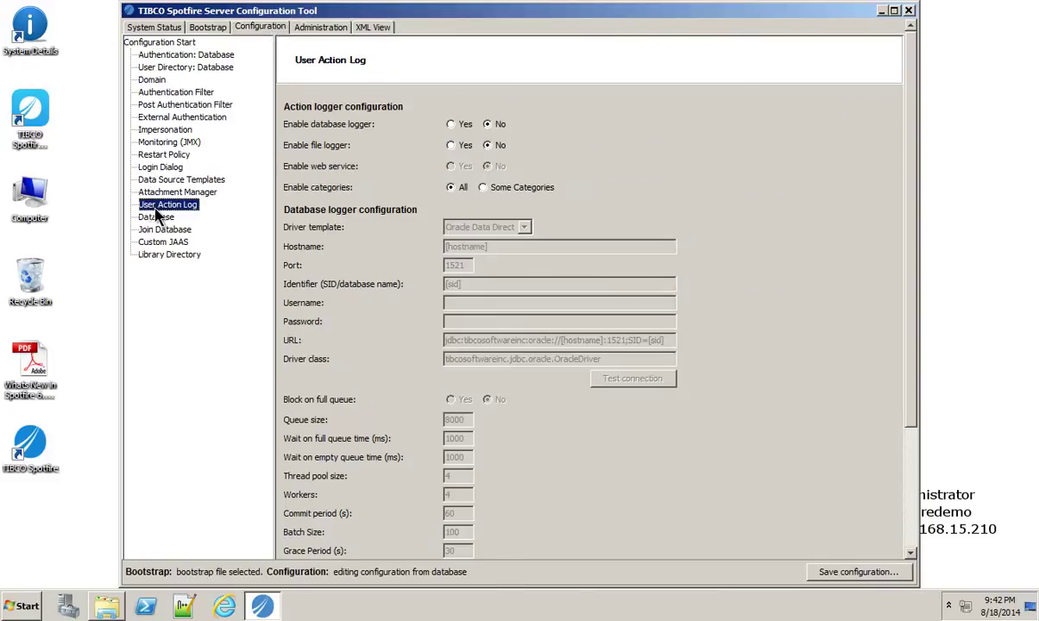
{"action": "left_click", "coordinate": [450, 124]}
{"action": "left_click", "coordinate": [451, 144]}
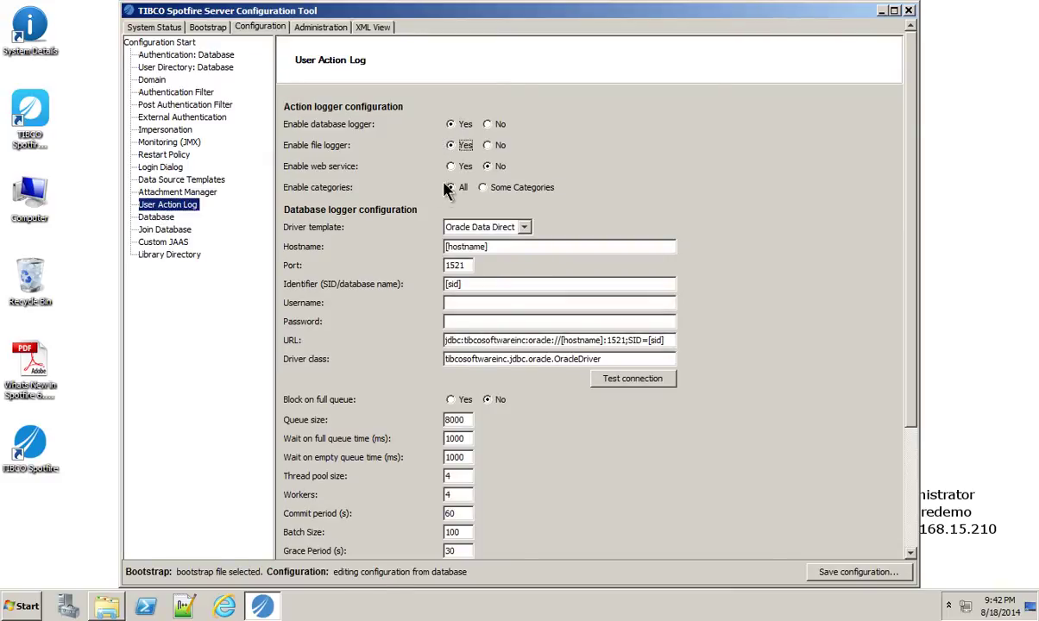
{"action": "left_click", "coordinate": [451, 167]}
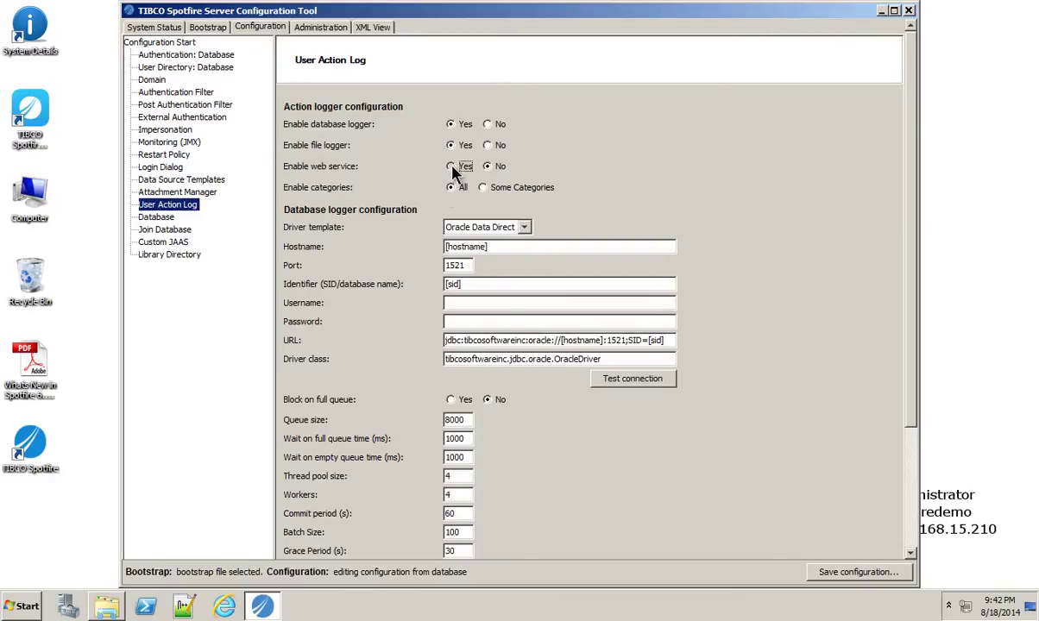
{"action": "left_click", "coordinate": [526, 228]}
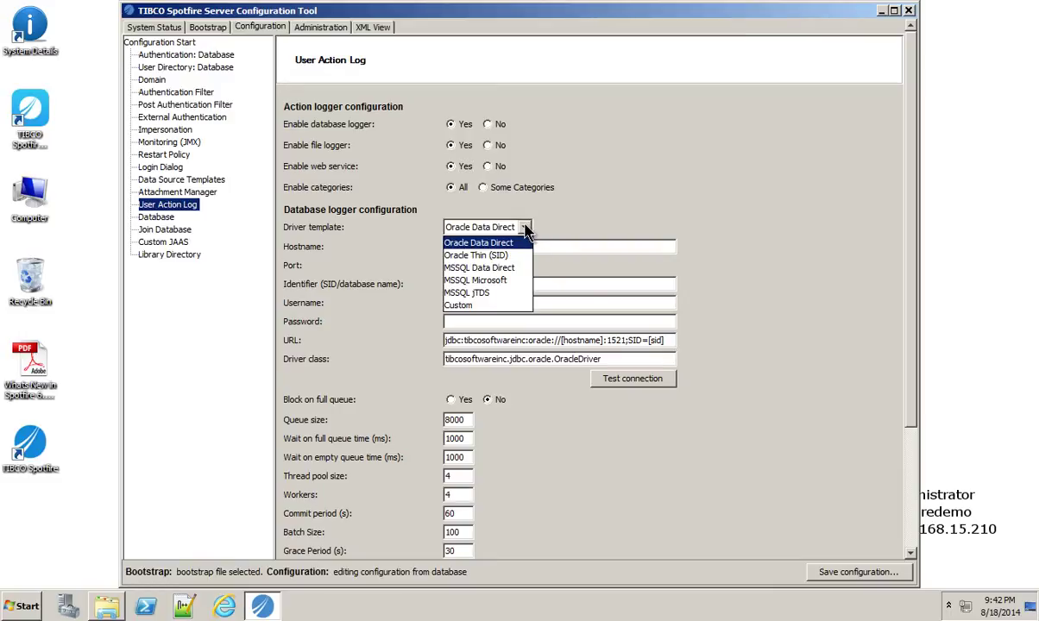
Choose the MSSQL Data Direct template with hostname localhost and identifier spotfire_actionlog.
{"action": "left_click", "coordinate": [487, 269]}
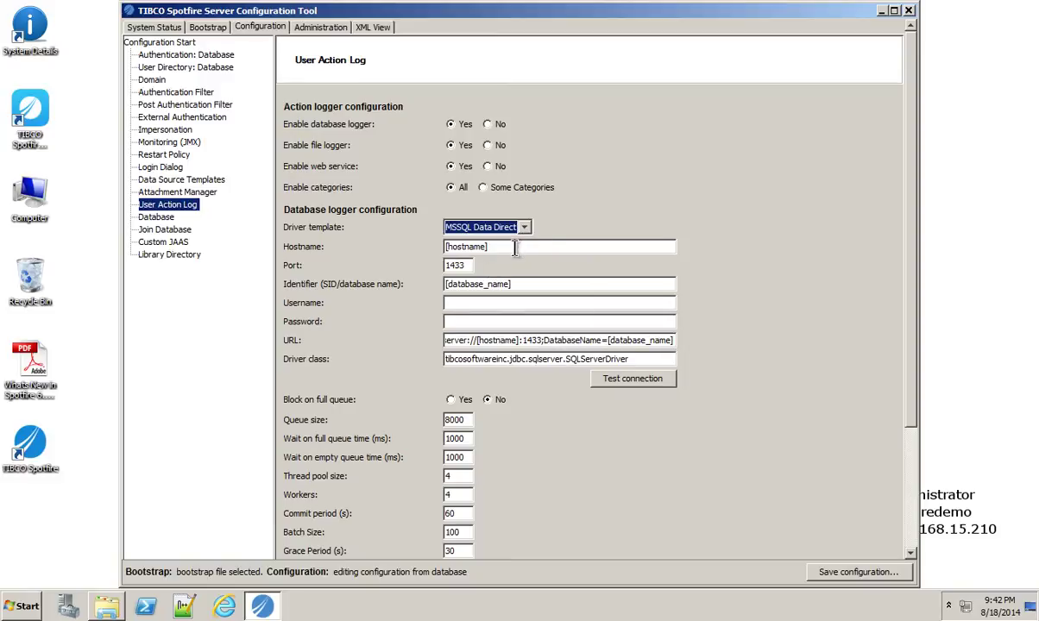
{"action": "triple_click", "coordinate": [460, 245]}
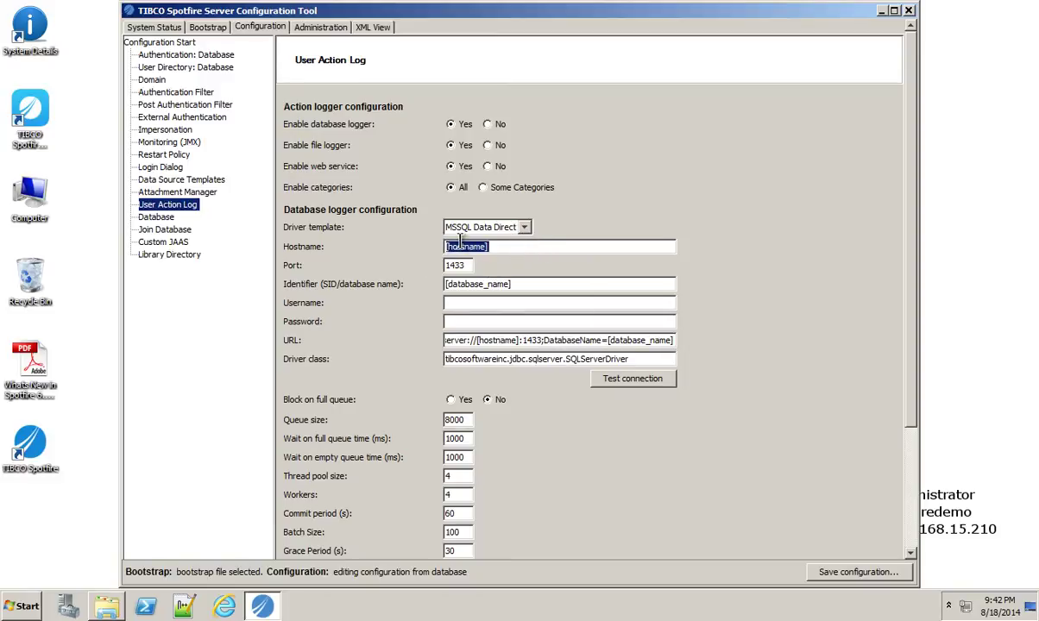
{"action": "type", "text": "l"}
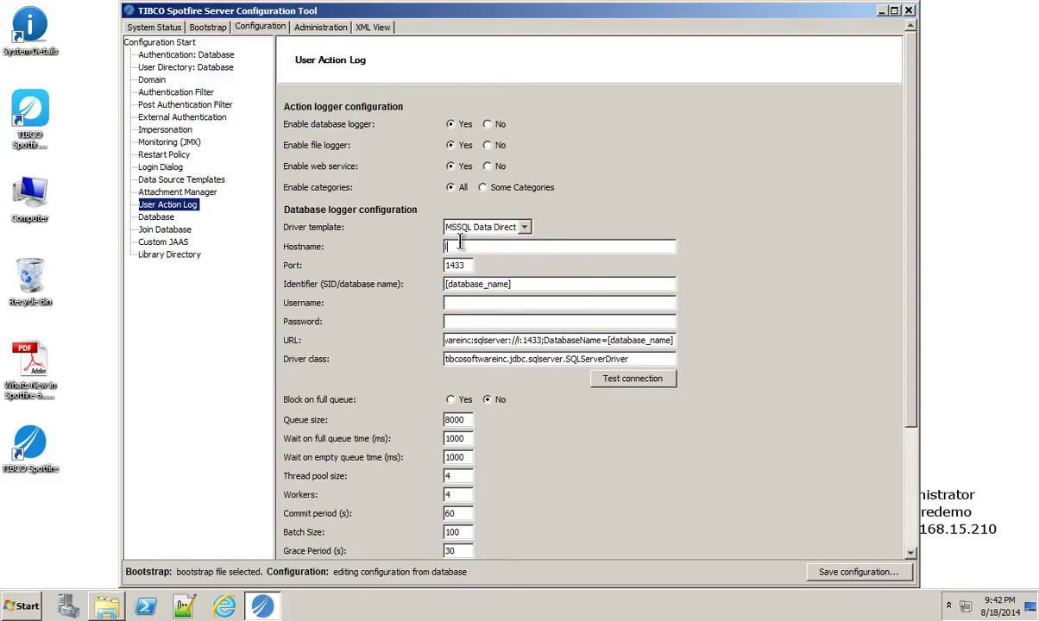
{"action": "type", "text": "ocalhost"}
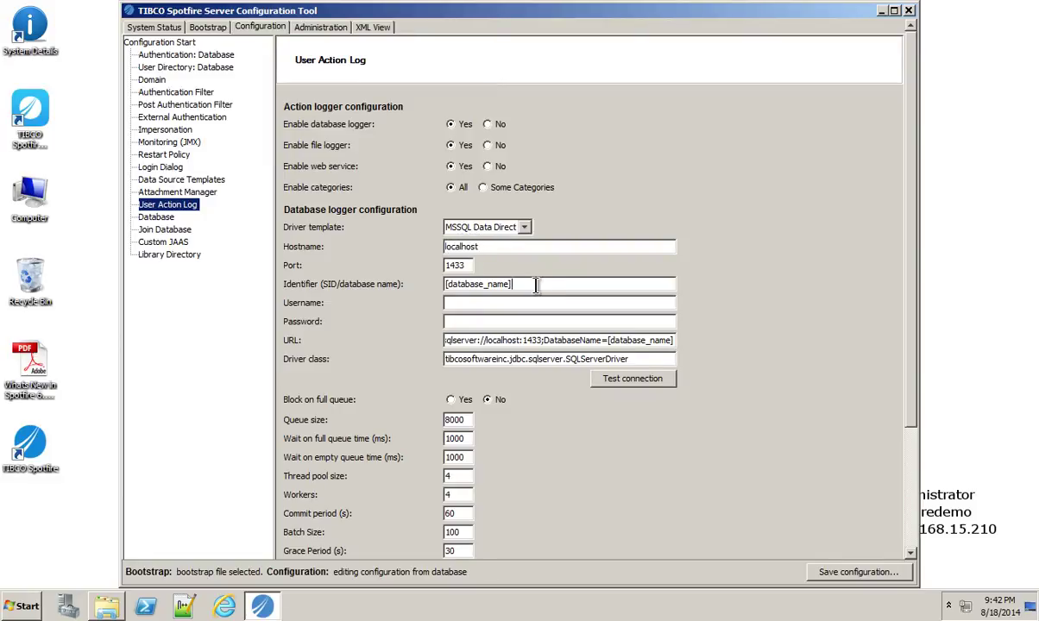
{"action": "left_click_drag", "start_coordinate": [536, 286], "coordinate": [399, 278]}
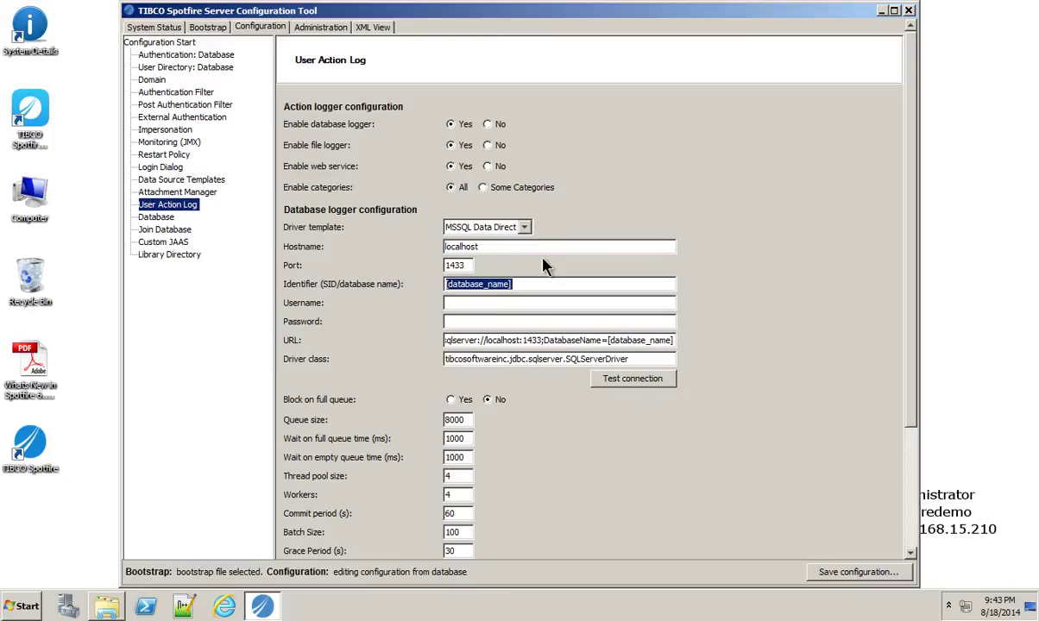
{"action": "type", "text": "spotfire_"}
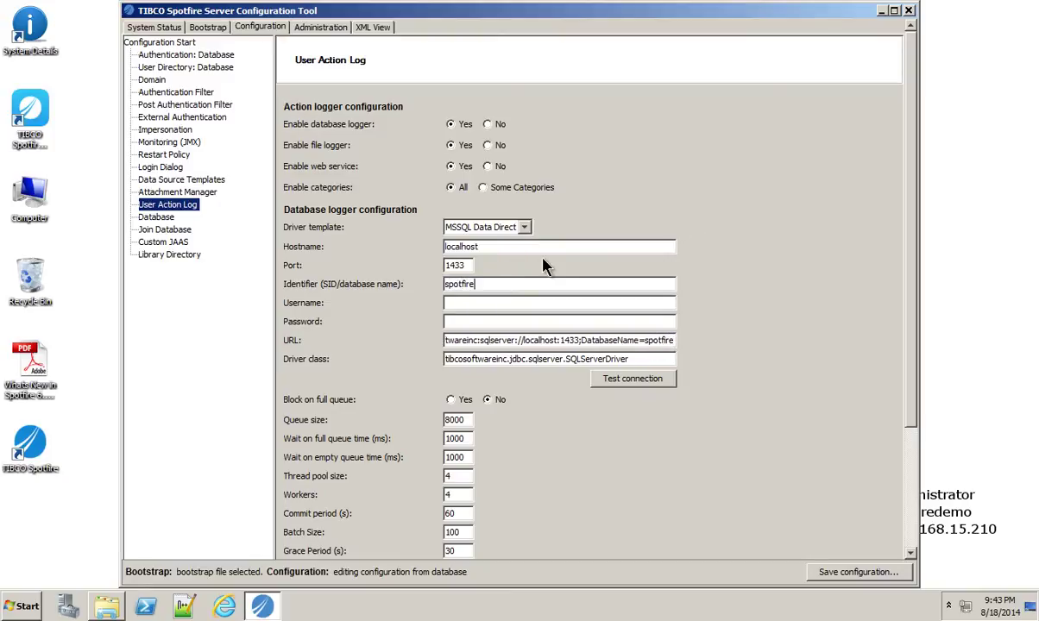
{"action": "type", "text": "actionlo"}
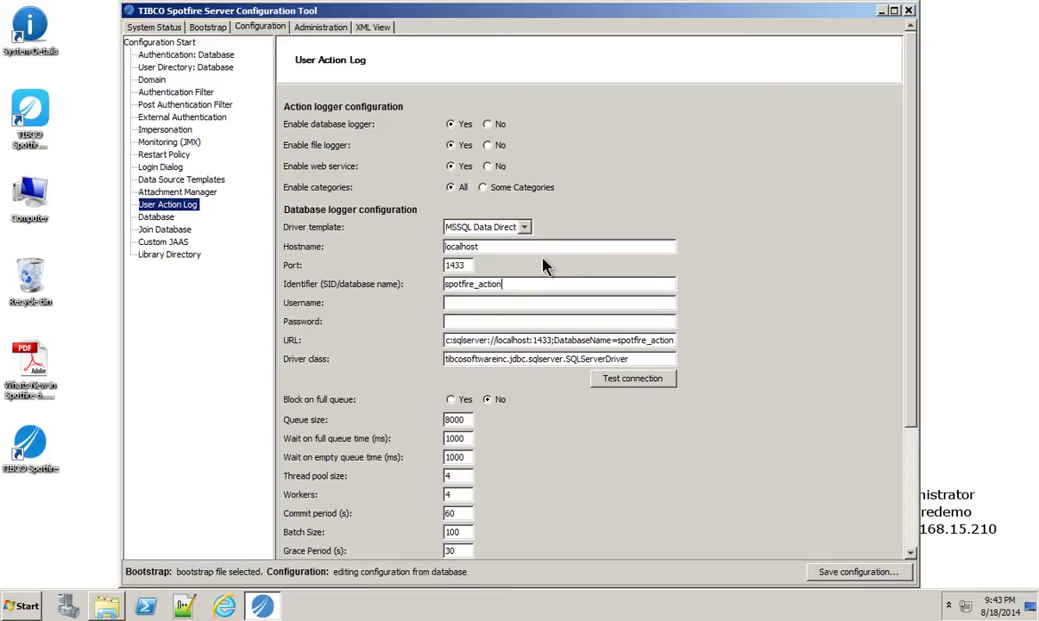
{"action": "type", "text": "g"}
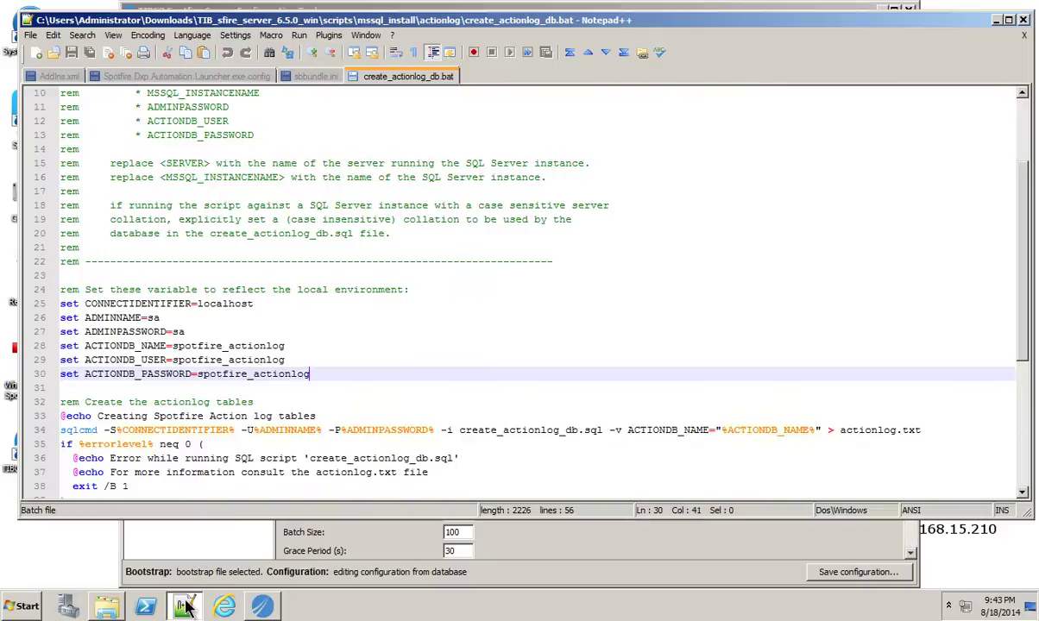
Enter spotfire_actionlog as username plus the action-log password, and confirm the connection test succeeds.
{"action": "left_click", "coordinate": [183, 607]}
{"action": "left_click", "coordinate": [502, 528]}
{"action": "left_click_drag", "start_coordinate": [514, 284], "coordinate": [443, 284]}
{"action": "key", "text": "ctrl+c"}
{"action": "left_click", "coordinate": [466, 302]}
{"action": "key", "text": "ctrl+v"}
{"action": "left_click", "coordinate": [458, 322]}
{"action": "key", "text": "ctrl+v"}
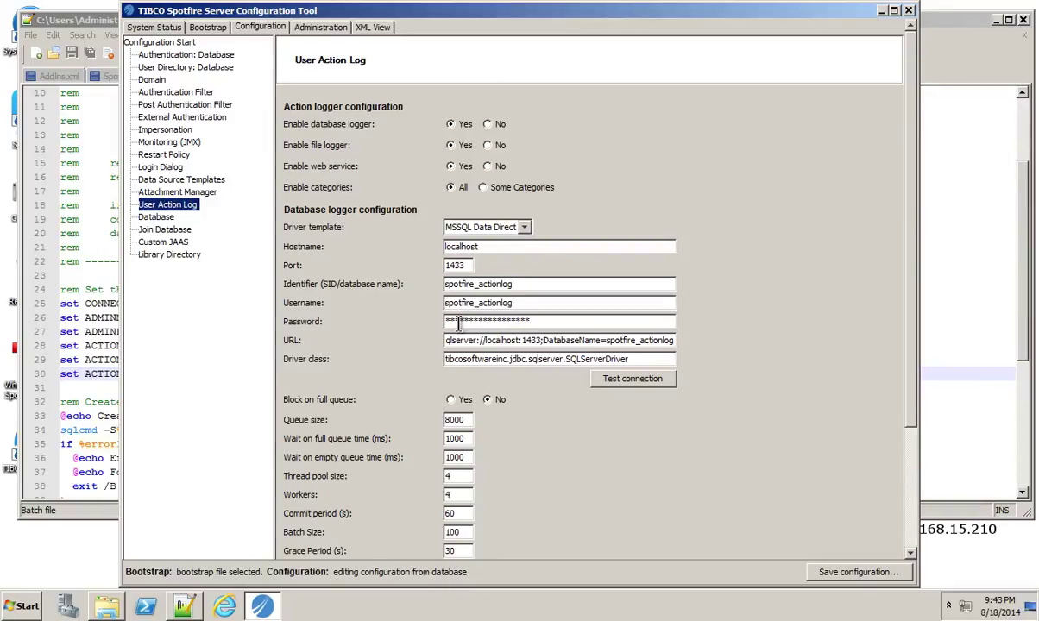
{"action": "left_click", "coordinate": [628, 379]}
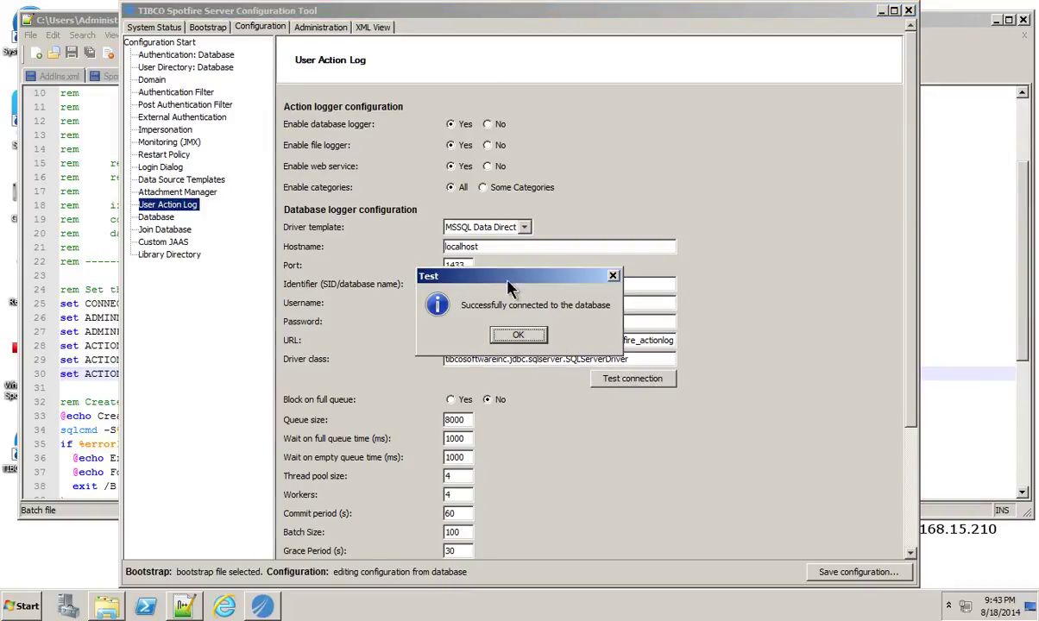
{"action": "left_click", "coordinate": [519, 336]}
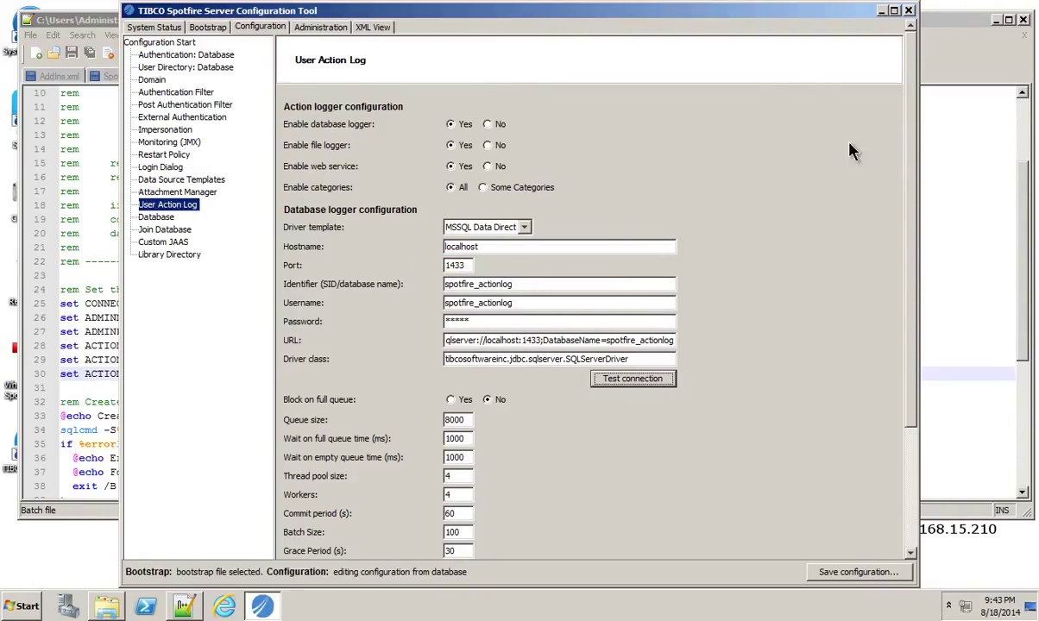
Change the User Action Log Pruning Period (hrs) from 48 to 61361.
{"action": "left_click_drag", "start_coordinate": [913, 170], "coordinate": [900, 283]}
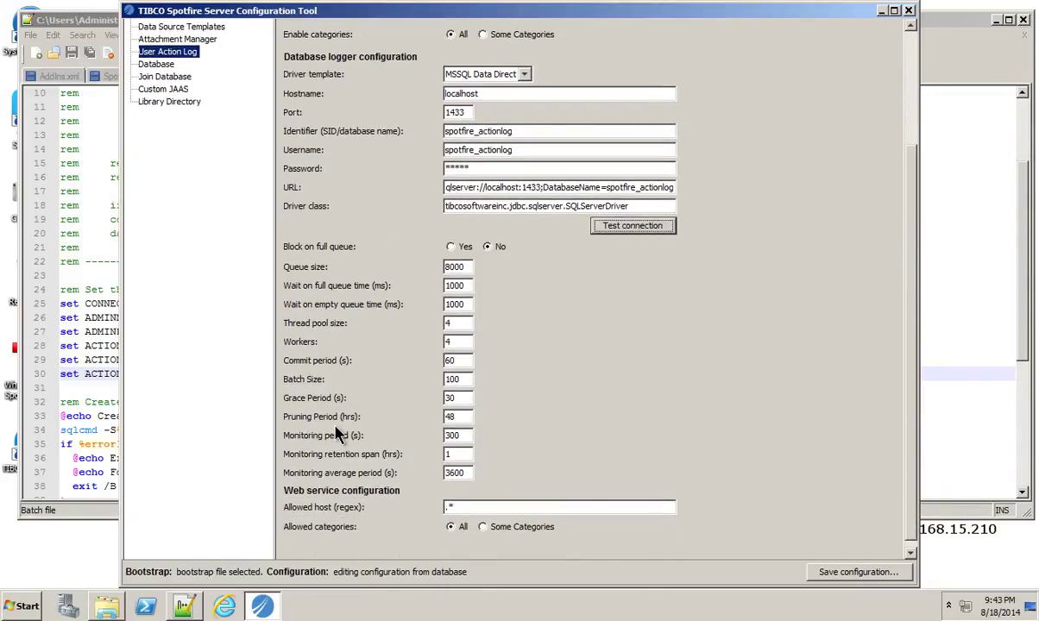
{"action": "double_click", "coordinate": [448, 416]}
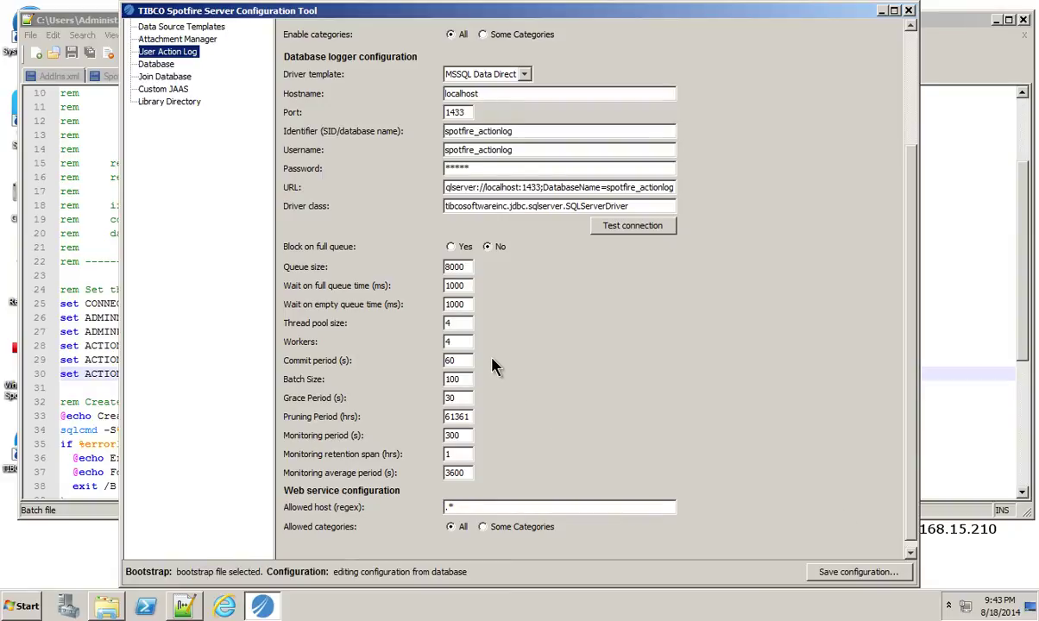
Save the configuration to the database with the comment 'Enable Action Logs'.
{"action": "left_click", "coordinate": [863, 572]}
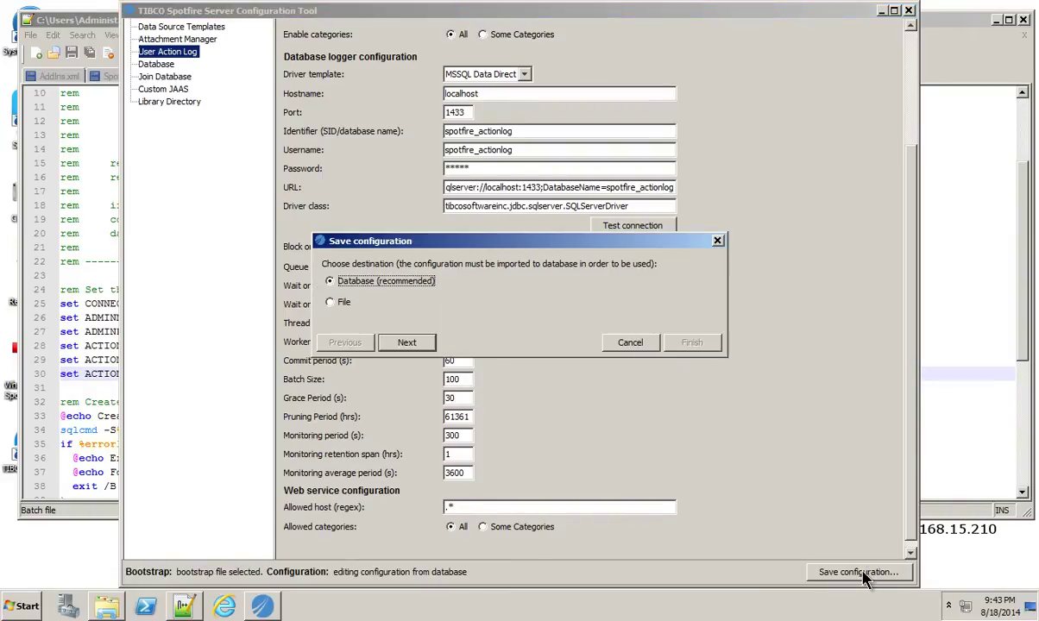
{"action": "left_click", "coordinate": [405, 342]}
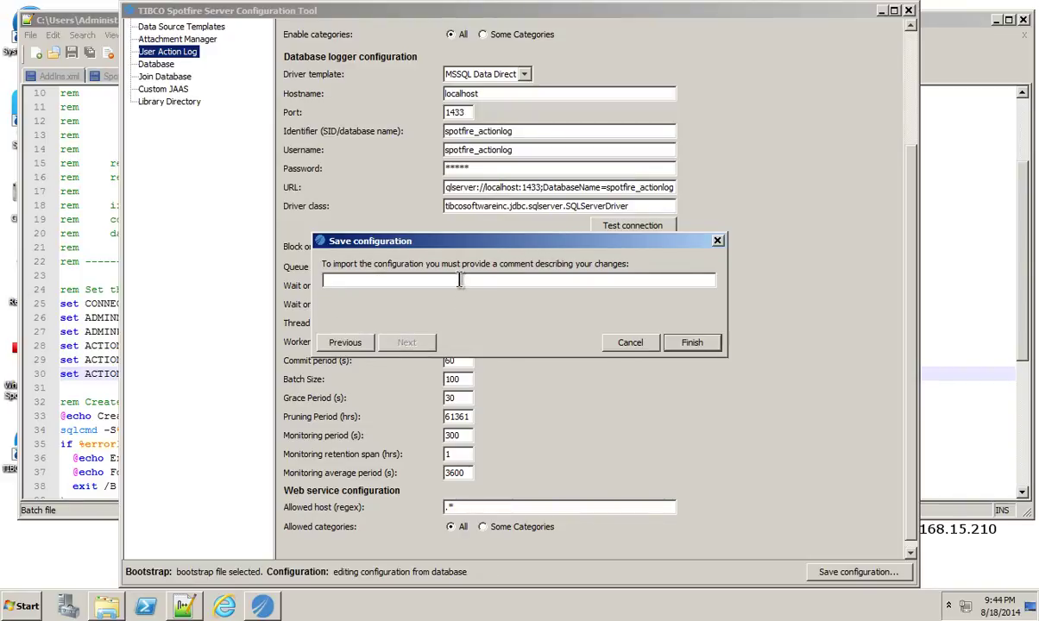
{"action": "type", "text": "Enable Action Logs"}
{"action": "left_click", "coordinate": [682, 343]}
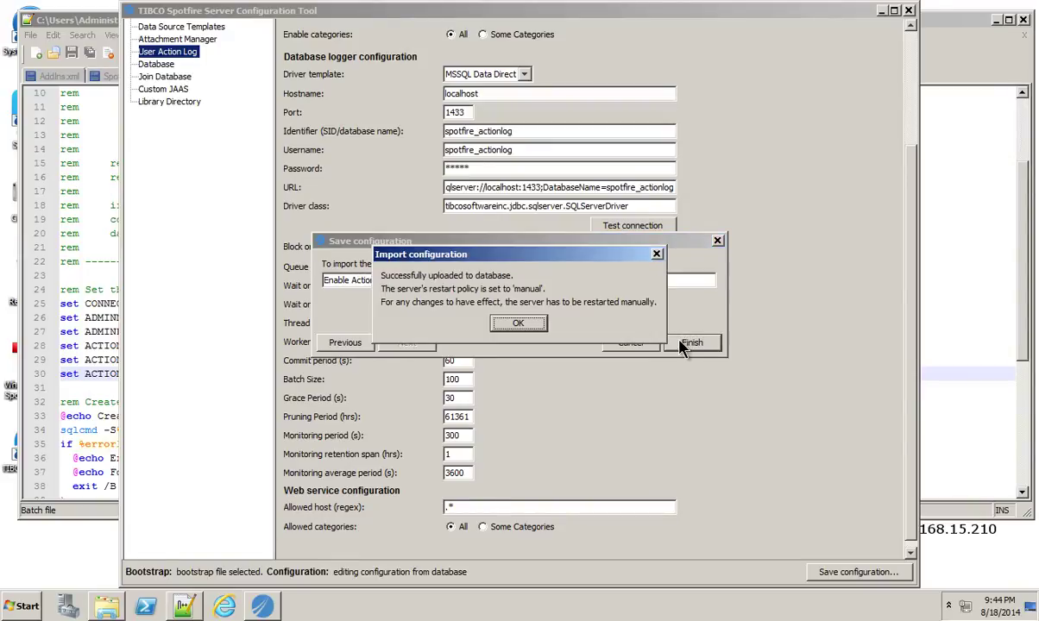
{"action": "left_click", "coordinate": [514, 325]}
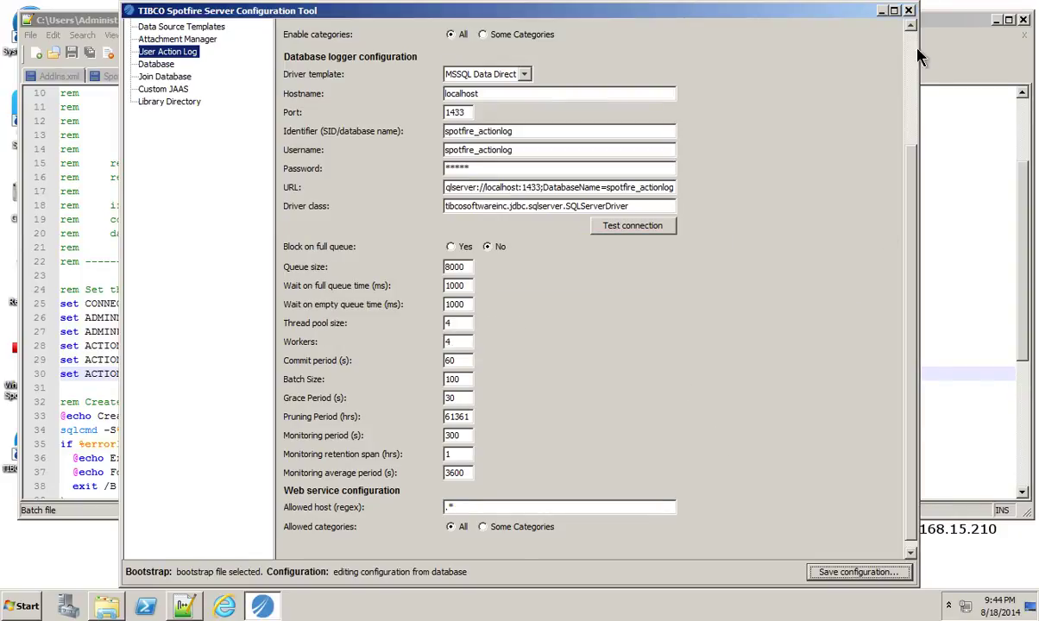
Close the configuration tool and Notepad++, then restart the TIBCO Spotfire Server 6.5 service in Services.
{"action": "left_click", "coordinate": [909, 10]}
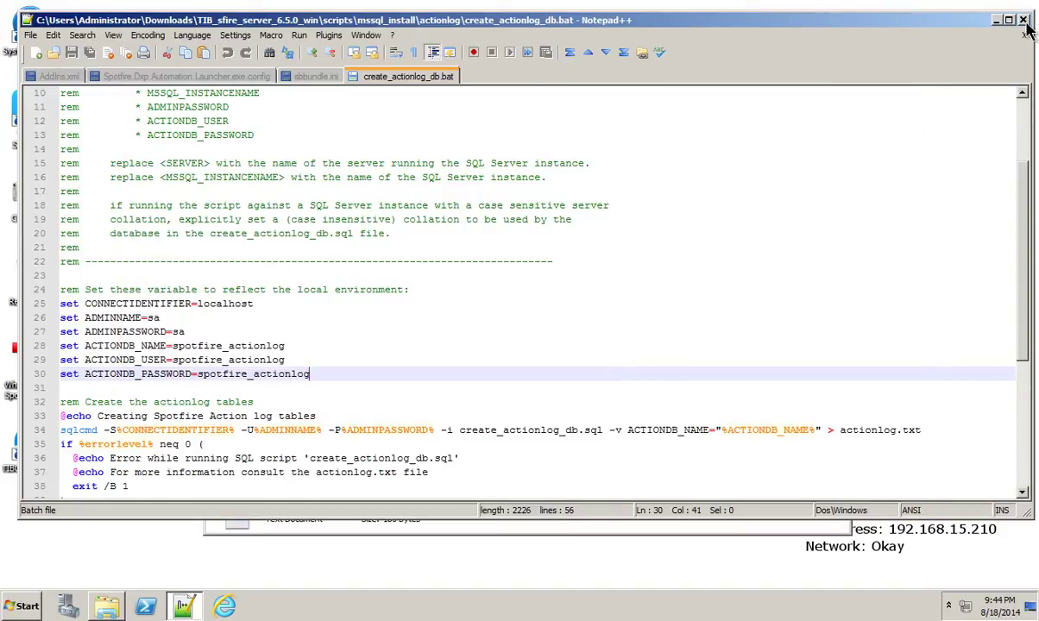
{"action": "left_click", "coordinate": [1024, 20]}
{"action": "left_click", "coordinate": [23, 607]}
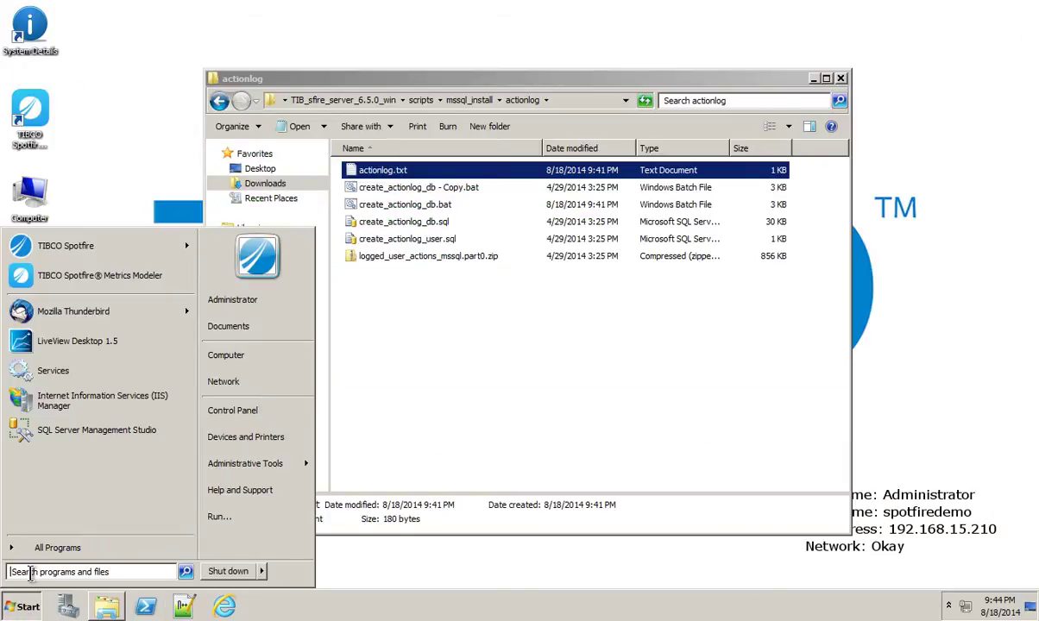
{"action": "left_click", "coordinate": [78, 376]}
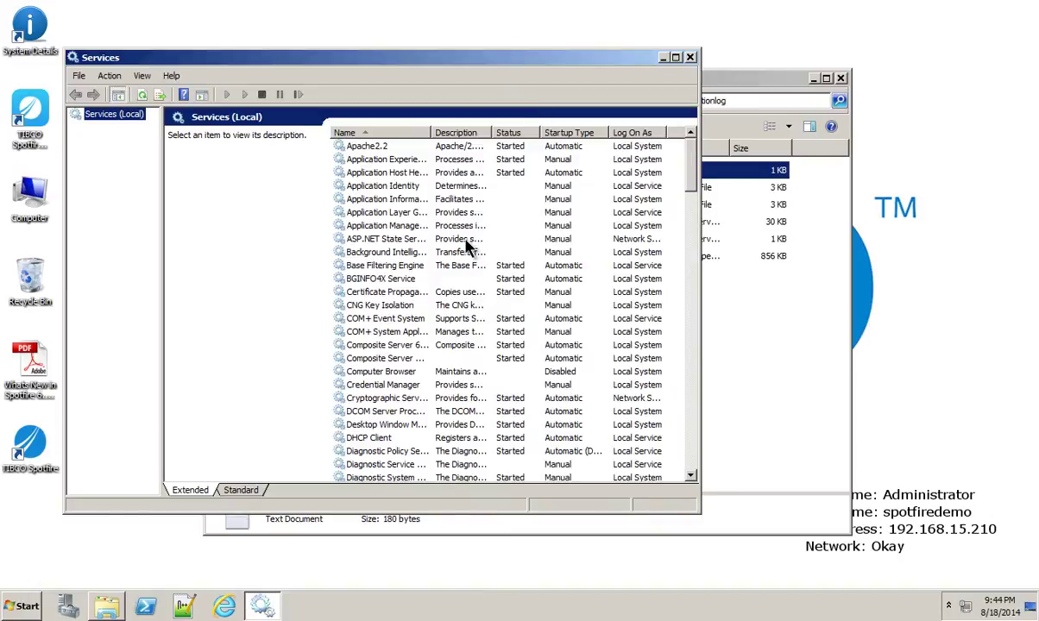
{"action": "left_click_drag", "start_coordinate": [697, 168], "coordinate": [671, 377]}
{"action": "left_click", "coordinate": [399, 373]}
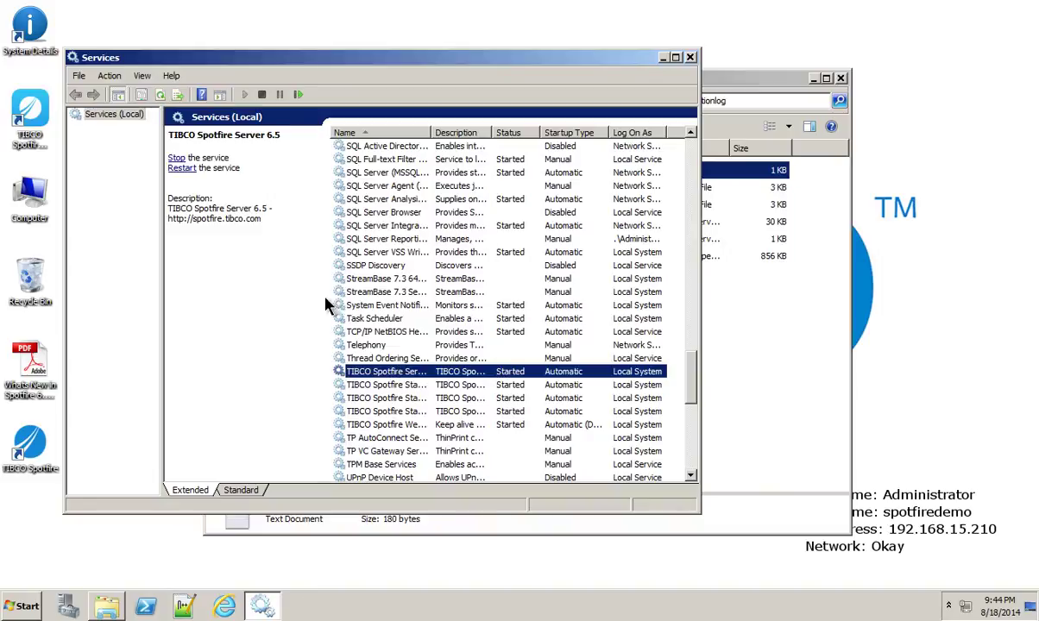
{"action": "left_click", "coordinate": [176, 159]}
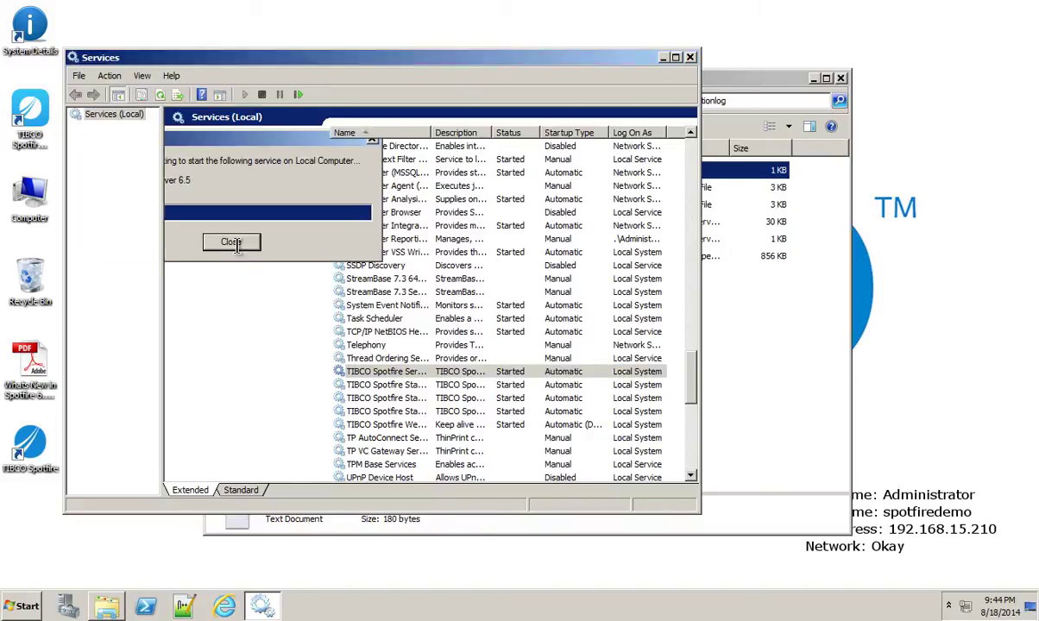
{"action": "left_click", "coordinate": [17, 608]}
{"action": "left_click", "coordinate": [69, 245]}
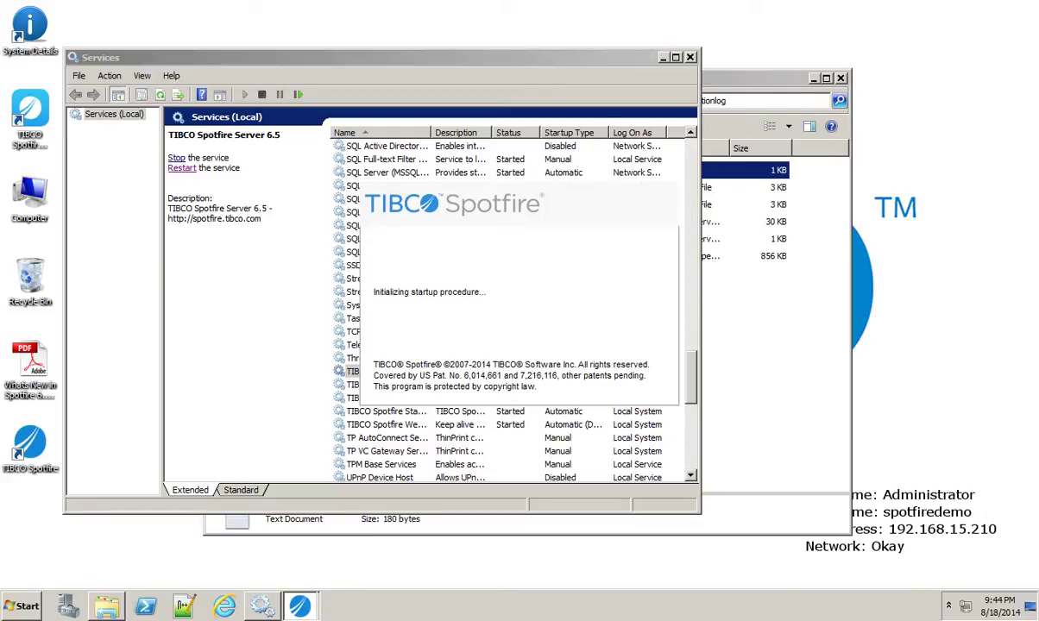
{"action": "mouse_move", "coordinate": [349, 610]}
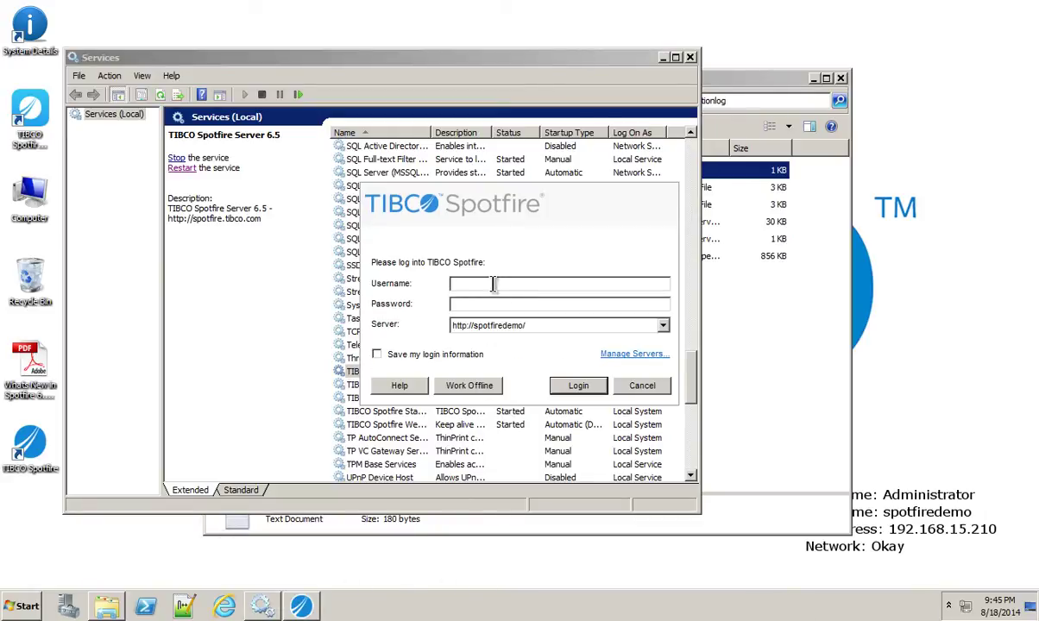
{"action": "type", "text": "sfadmin"}
{"action": "key", "text": "Tab"}
{"action": "type", "text": "sfadmin"}
{"action": "key", "text": "Return"}
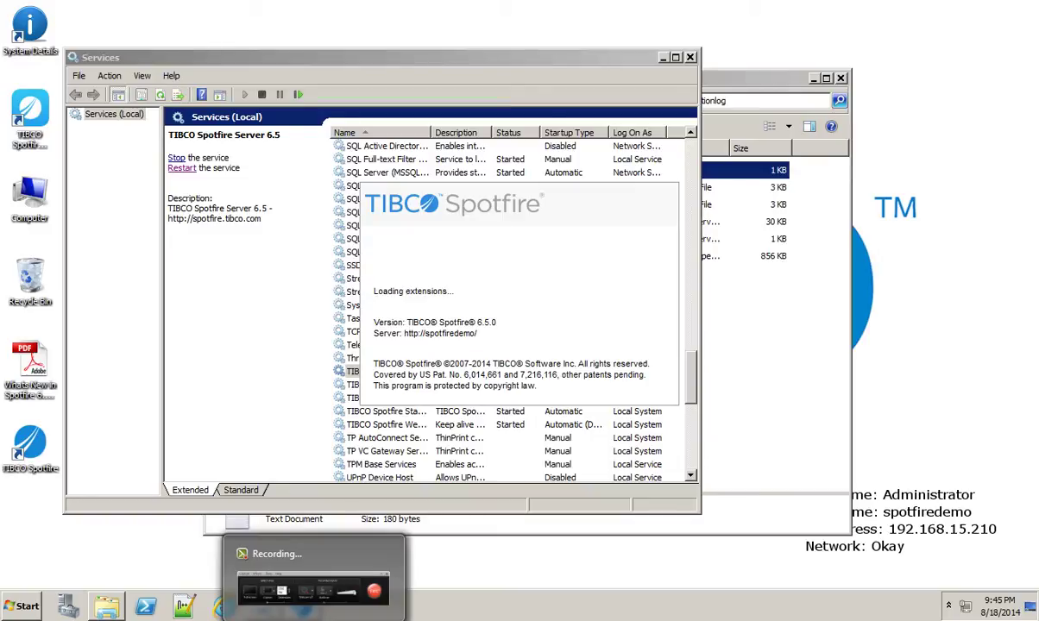
Open a second Explorer window beside the actionlog folder window.
{"action": "left_click", "coordinate": [760, 384]}
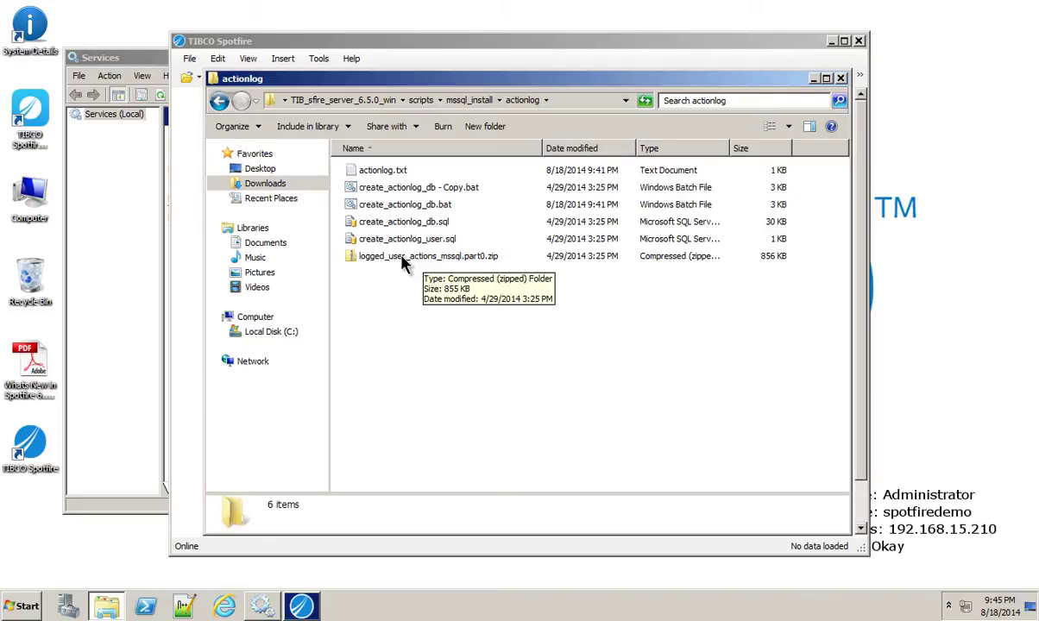
{"action": "left_click_drag", "start_coordinate": [396, 87], "coordinate": [286, 52]}
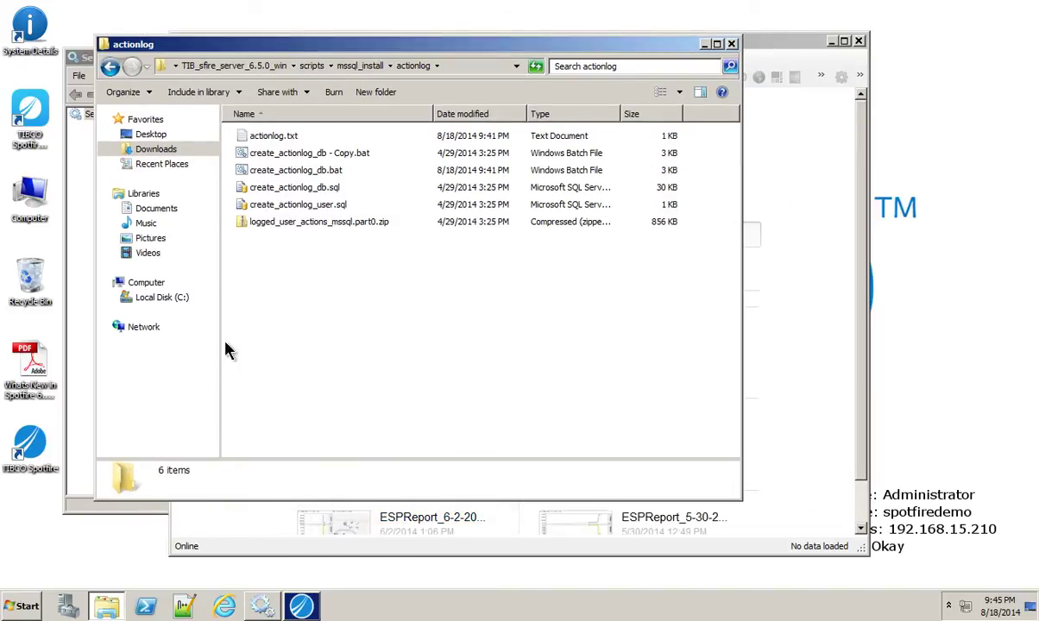
{"action": "right_click", "coordinate": [103, 607]}
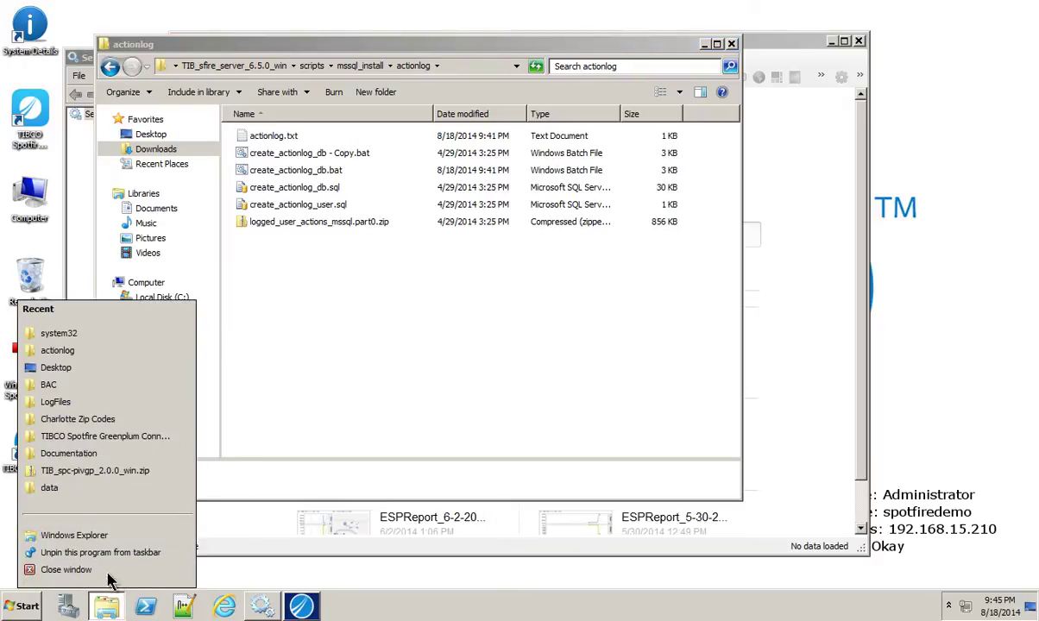
{"action": "right_click", "coordinate": [69, 535]}
{"action": "left_click", "coordinate": [86, 474]}
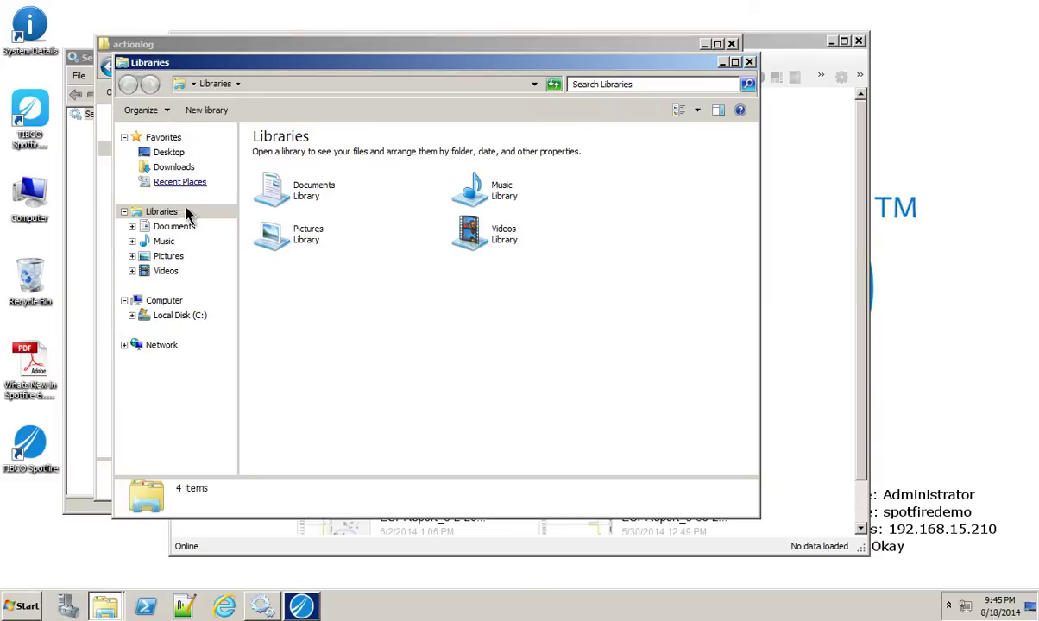
{"action": "left_click_drag", "start_coordinate": [239, 65], "coordinate": [446, 92]}
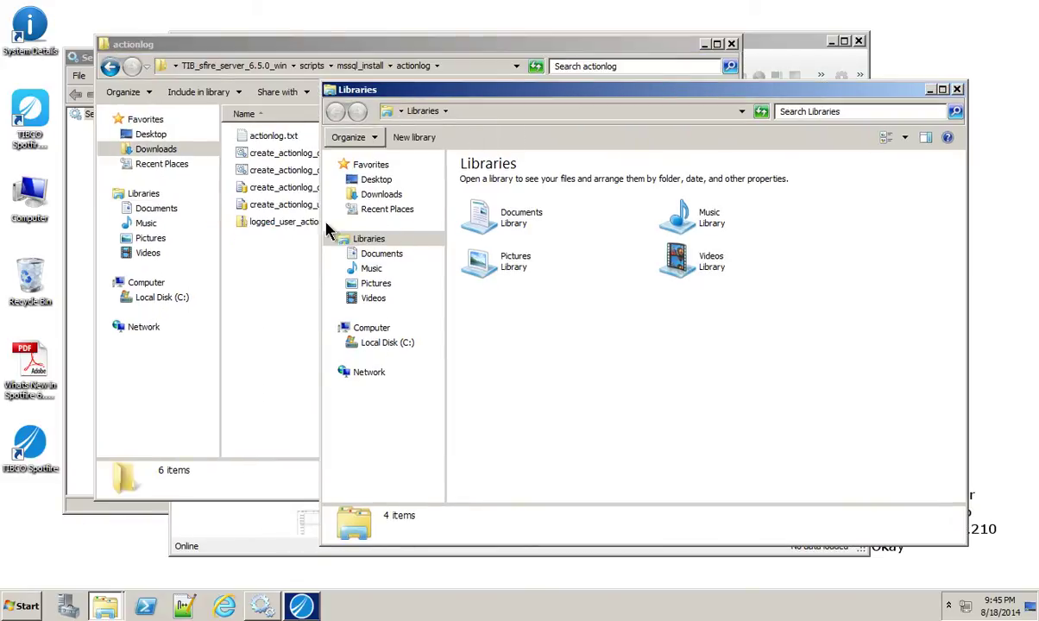
Navigate to C:\tibco\tss\6.5.0\tomcat\application-data\library.
{"action": "left_click", "coordinate": [365, 343]}
{"action": "double_click", "coordinate": [484, 301]}
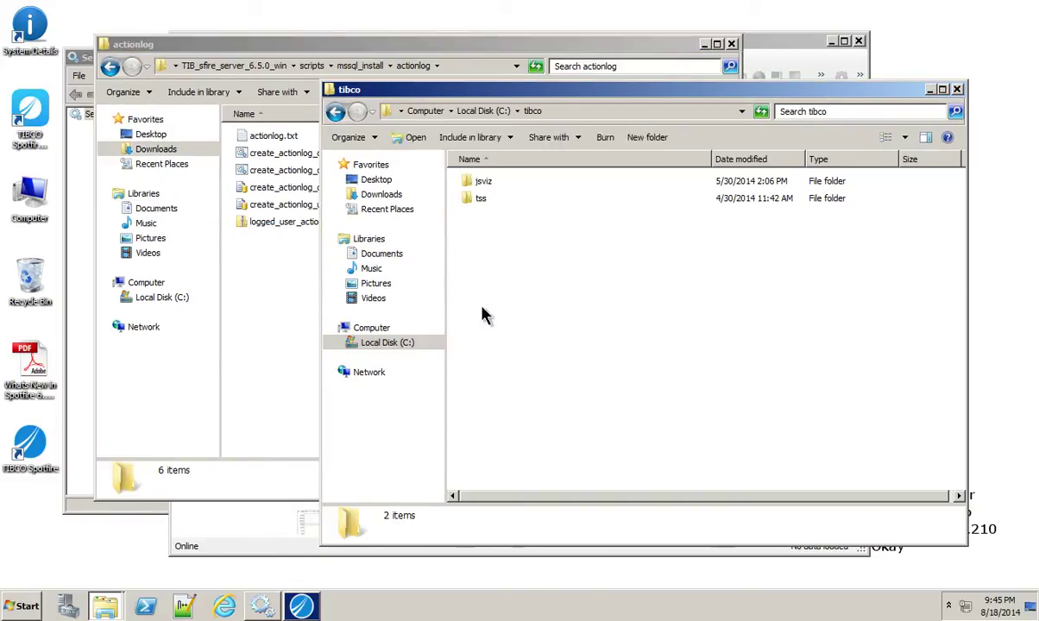
{"action": "double_click", "coordinate": [476, 199]}
{"action": "double_click", "coordinate": [478, 182]}
{"action": "double_click", "coordinate": [481, 199]}
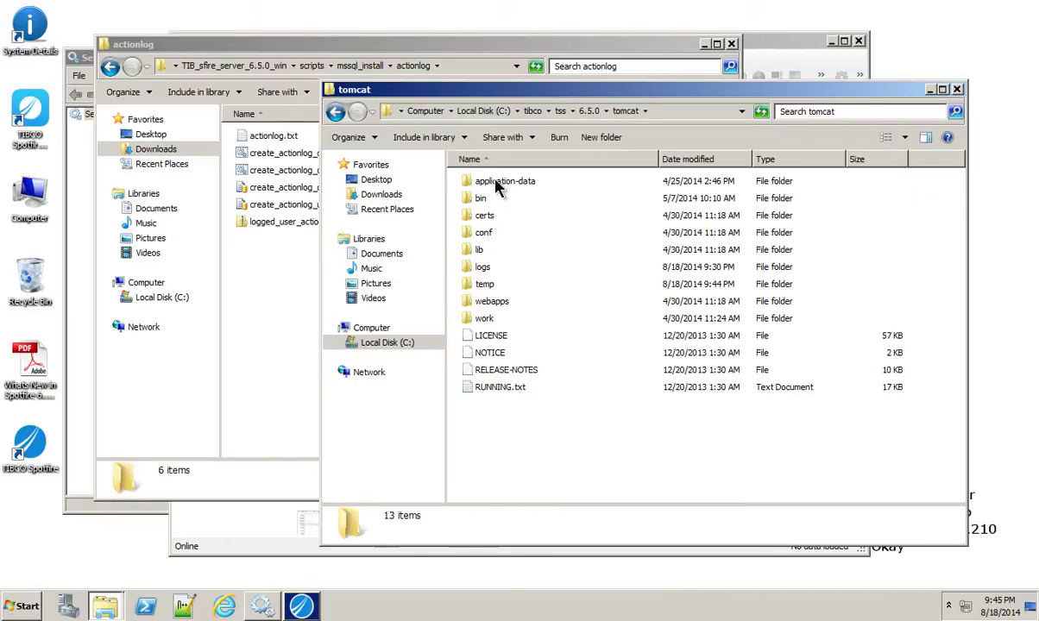
{"action": "double_click", "coordinate": [486, 182]}
{"action": "double_click", "coordinate": [484, 185]}
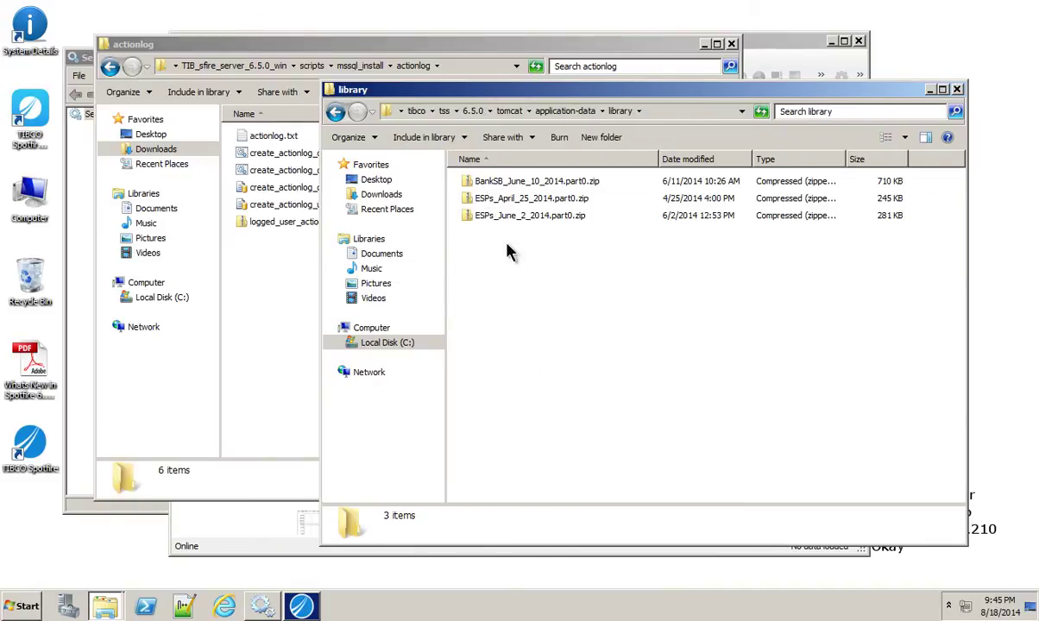
Delete the three old zip packages from the library folder.
{"action": "left_click_drag", "start_coordinate": [566, 302], "coordinate": [450, 181]}
{"action": "key", "text": "Delete"}
{"action": "key", "text": "Return"}
Copy logged_user_actions_mssql.part0.zip from actionlog into the library folder.
{"action": "left_click", "coordinate": [263, 242]}
{"action": "left_click", "coordinate": [258, 225]}
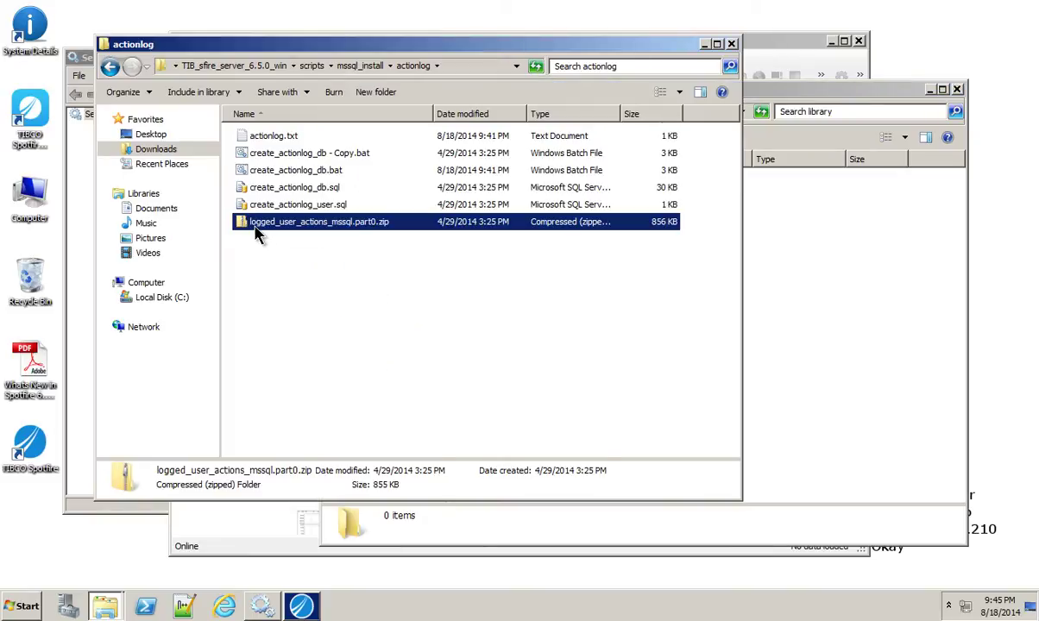
{"action": "left_click", "coordinate": [774, 339]}
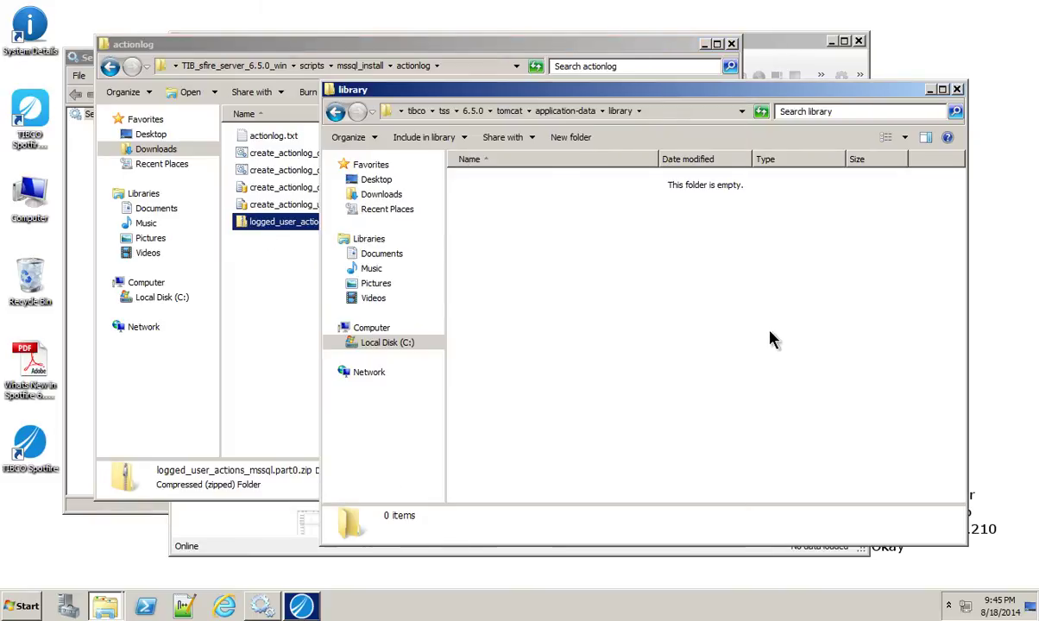
{"action": "key", "text": "ctrl+v"}
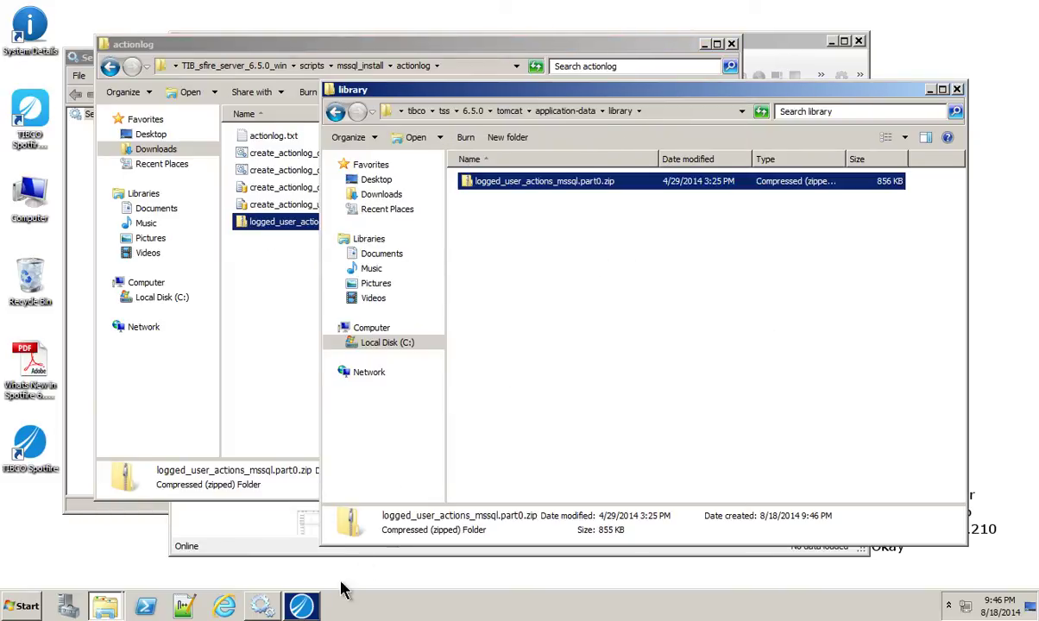
In Library Administration, import logged_user_actions_mssql.part0.zip into the Library root folder.
{"action": "left_click", "coordinate": [293, 569]}
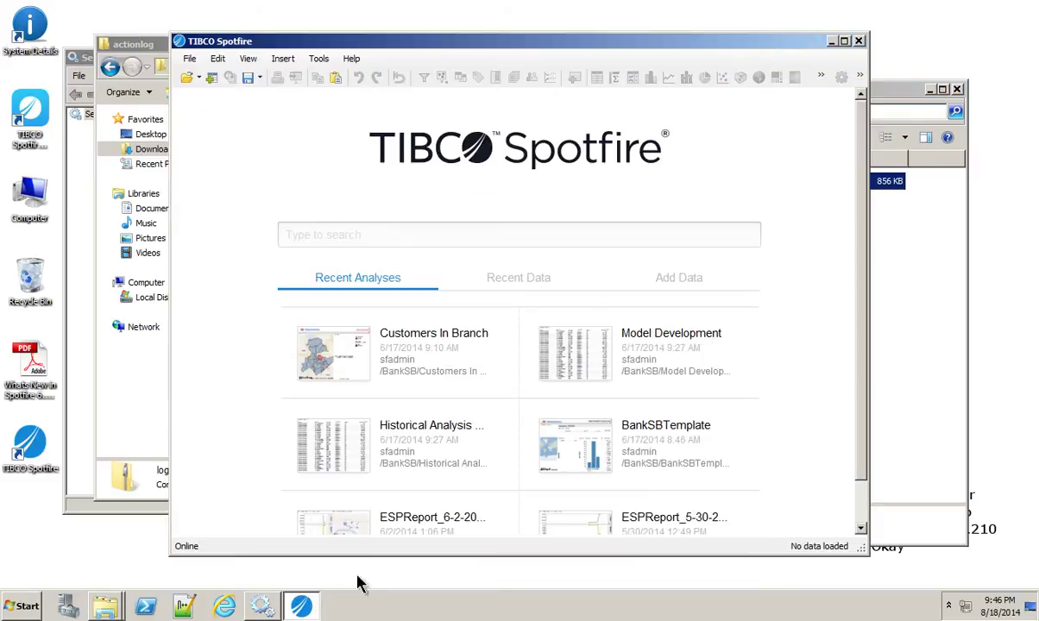
{"action": "left_click", "coordinate": [318, 60]}
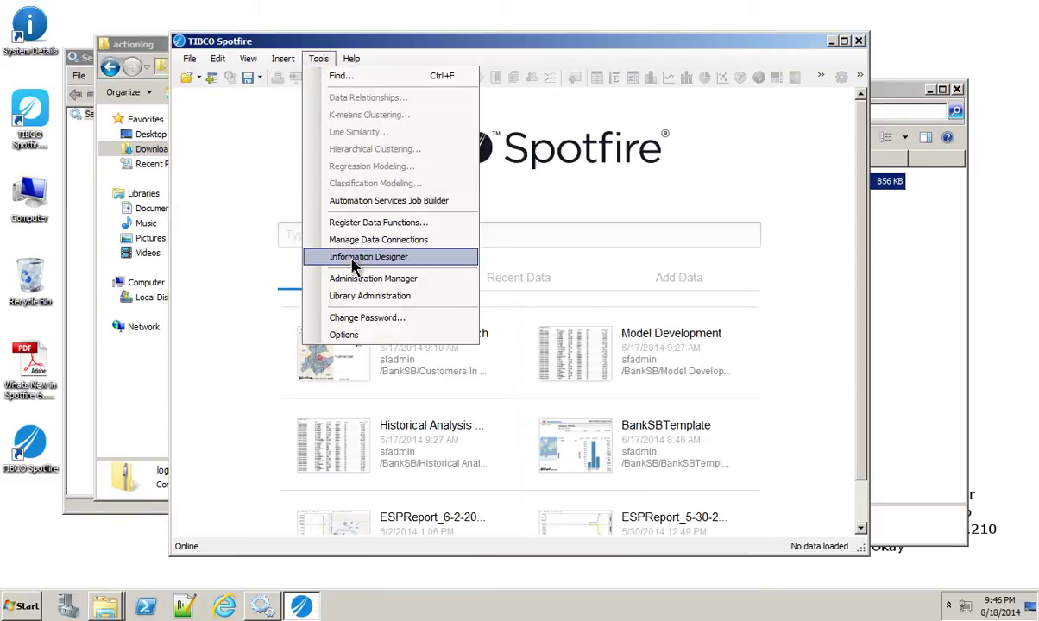
{"action": "left_click", "coordinate": [349, 296]}
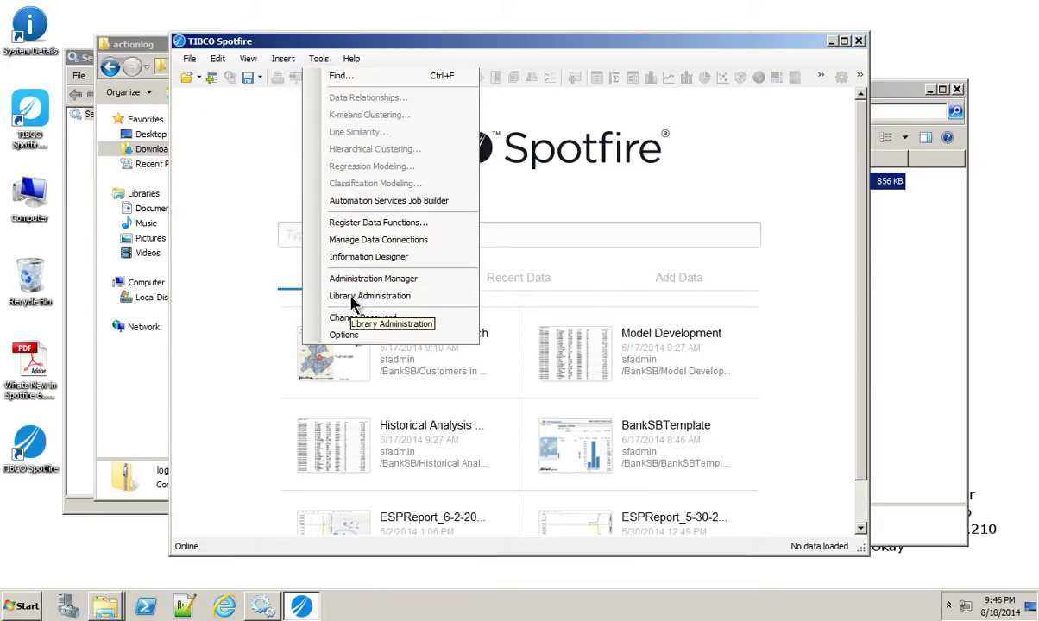
{"action": "left_click", "coordinate": [352, 297]}
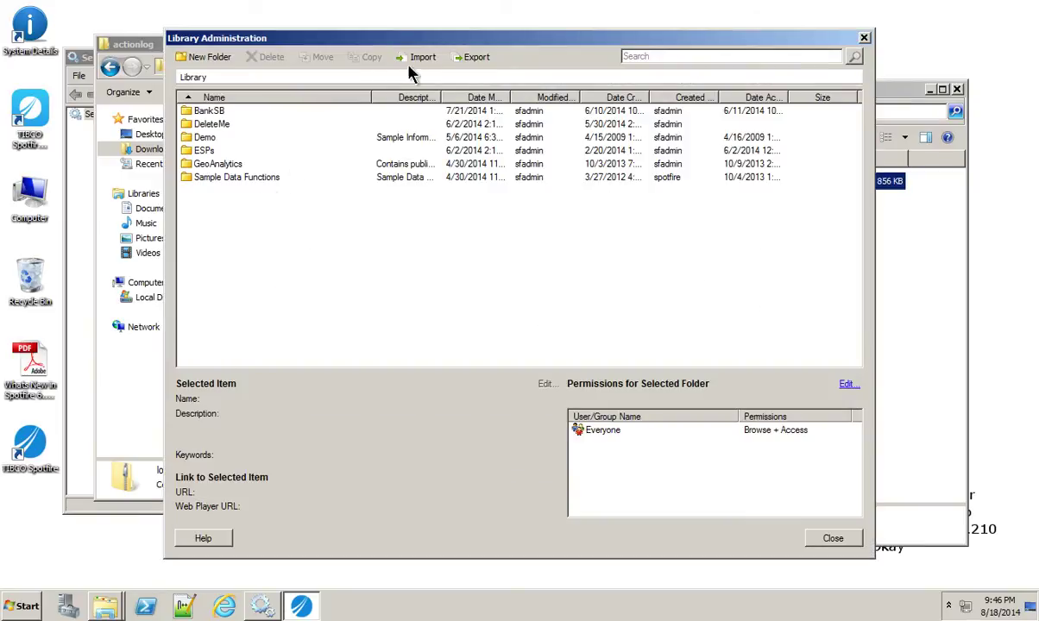
{"action": "left_click", "coordinate": [420, 57]}
{"action": "left_click", "coordinate": [645, 224]}
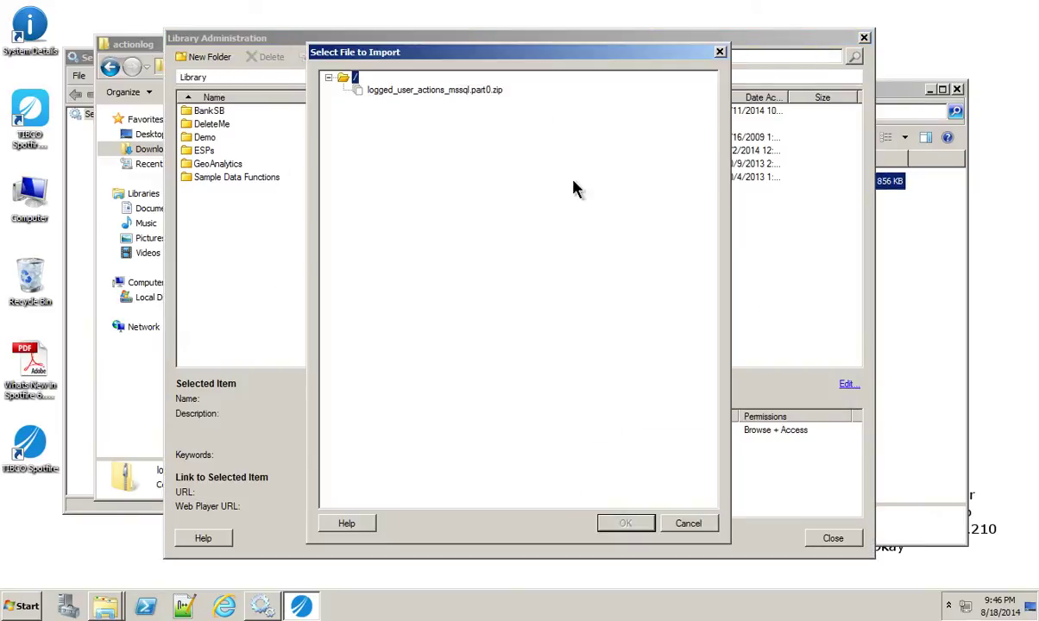
{"action": "left_click", "coordinate": [434, 89]}
{"action": "left_click", "coordinate": [628, 526]}
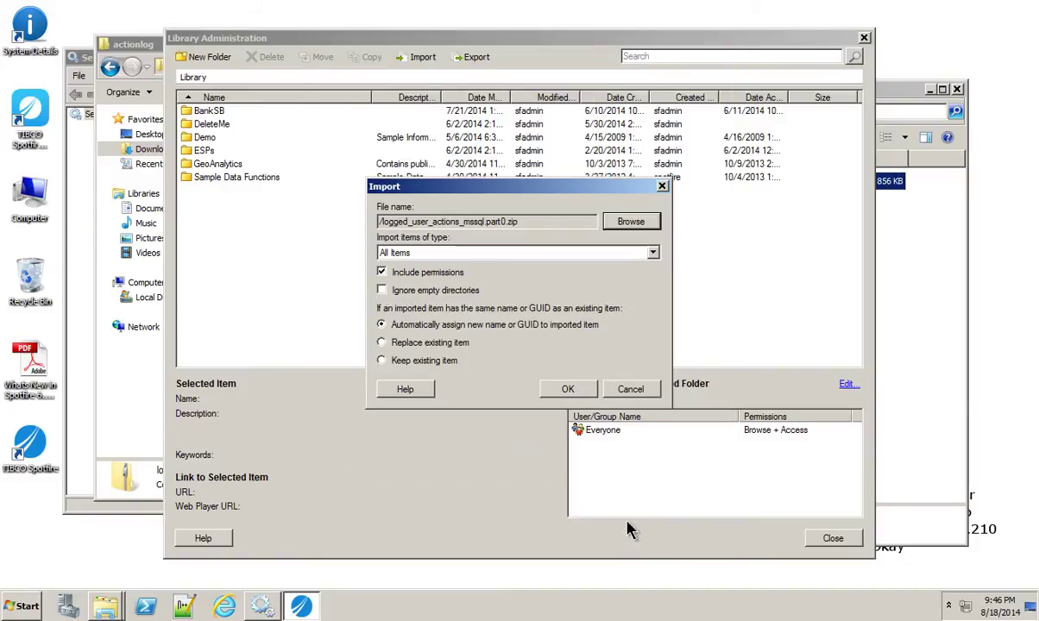
{"action": "left_click", "coordinate": [553, 390]}
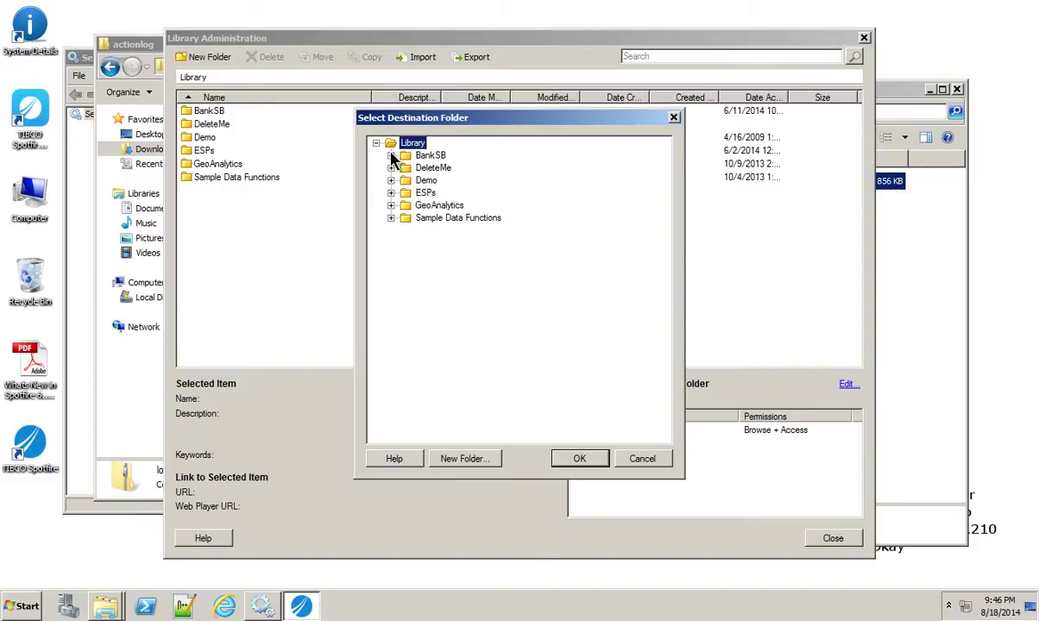
{"action": "left_click", "coordinate": [569, 458]}
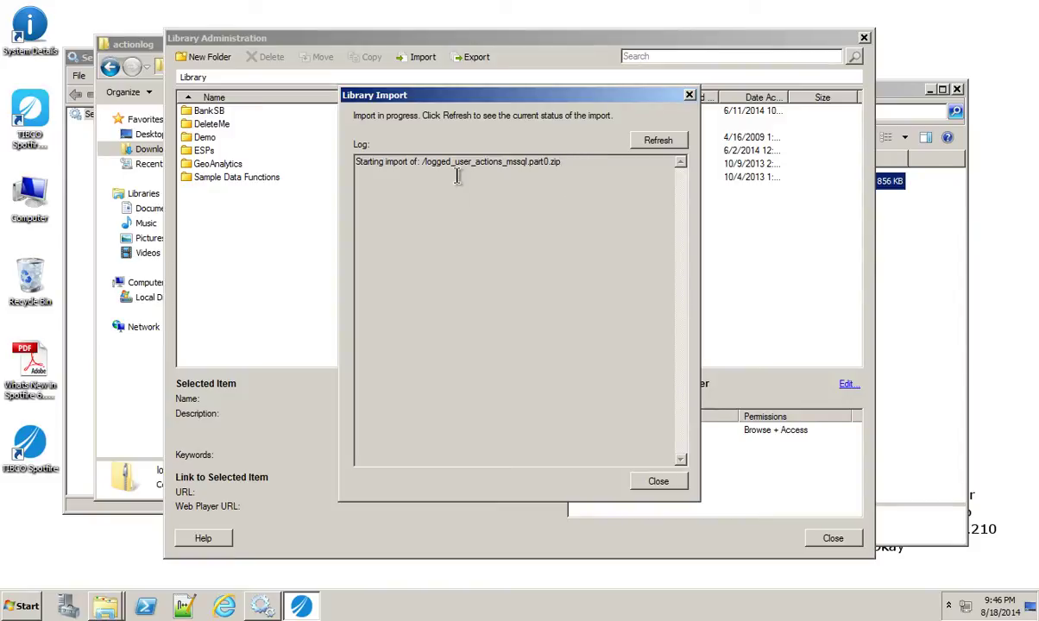
Refresh the import log until Import done appears, close it, and inspect Logged User Actions.
{"action": "left_click_drag", "start_coordinate": [562, 161], "coordinate": [355, 164]}
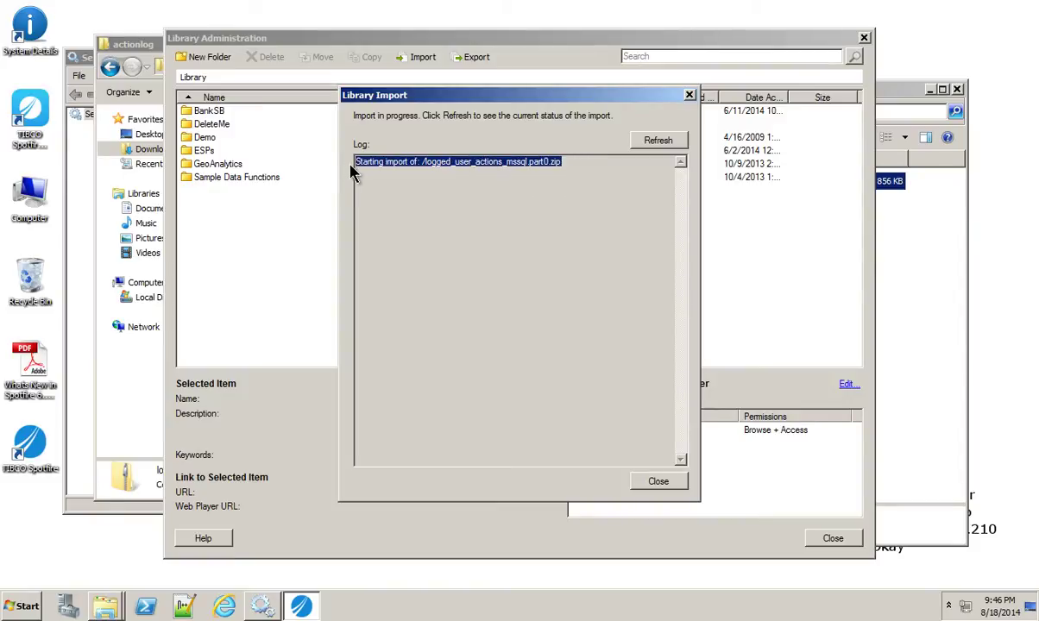
{"action": "left_click", "coordinate": [657, 141]}
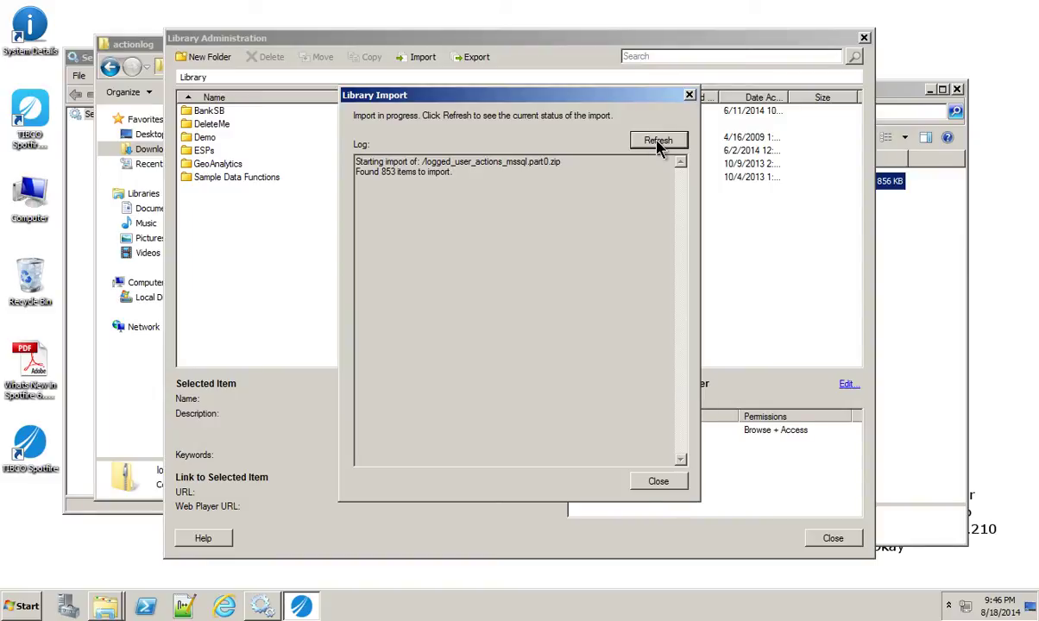
{"action": "left_click", "coordinate": [658, 143]}
{"action": "left_click", "coordinate": [657, 143]}
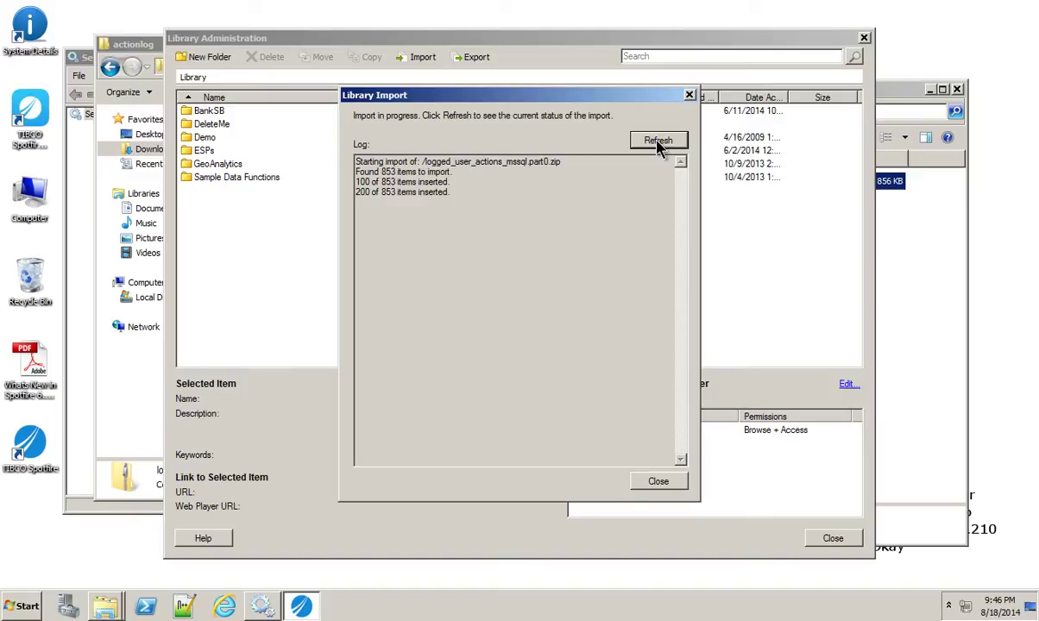
{"action": "left_click", "coordinate": [658, 142]}
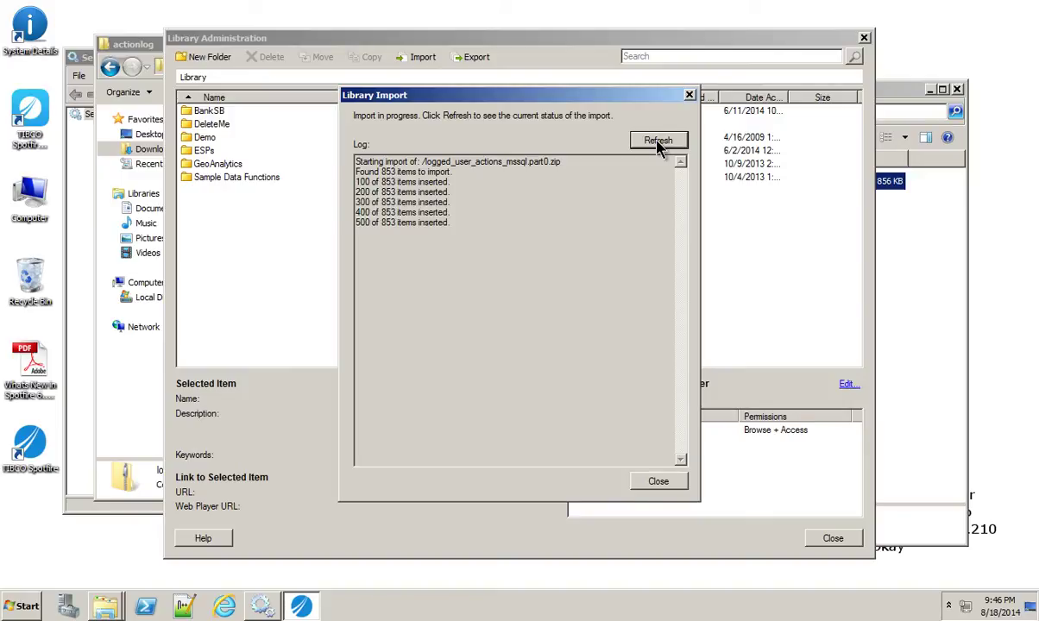
{"action": "left_click", "coordinate": [657, 144]}
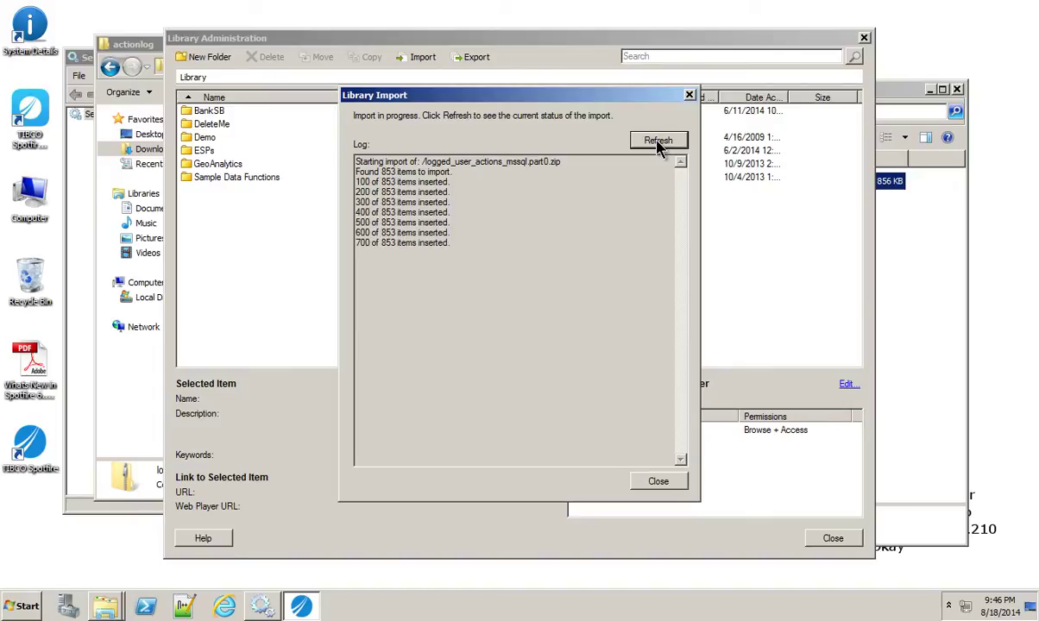
{"action": "left_click", "coordinate": [657, 143]}
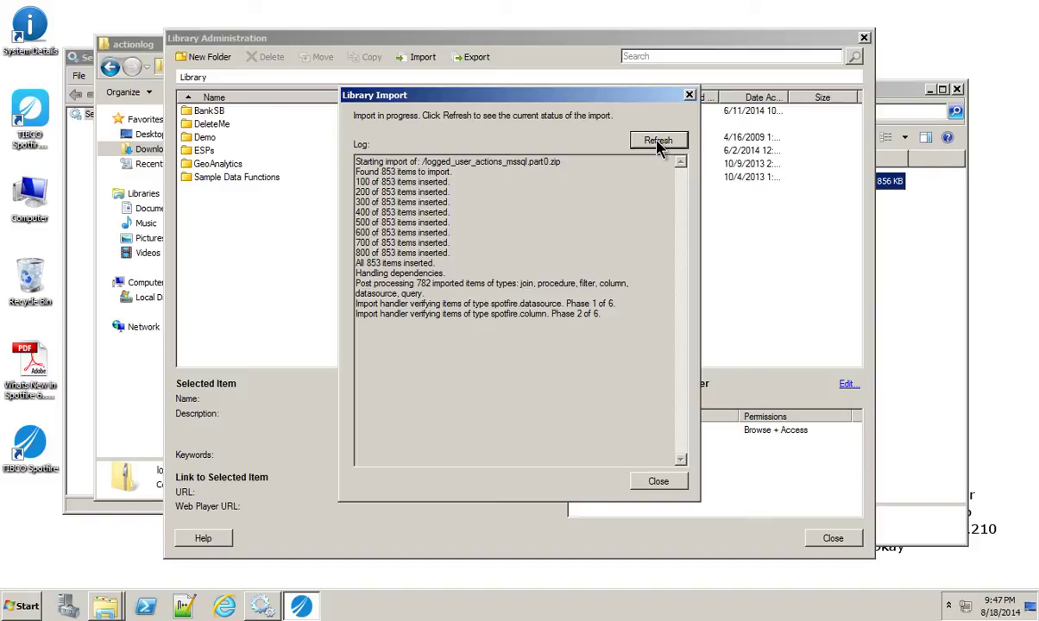
{"action": "left_click", "coordinate": [657, 143]}
{"action": "left_click_drag", "start_coordinate": [411, 368], "coordinate": [368, 366]}
{"action": "left_click", "coordinate": [653, 486]}
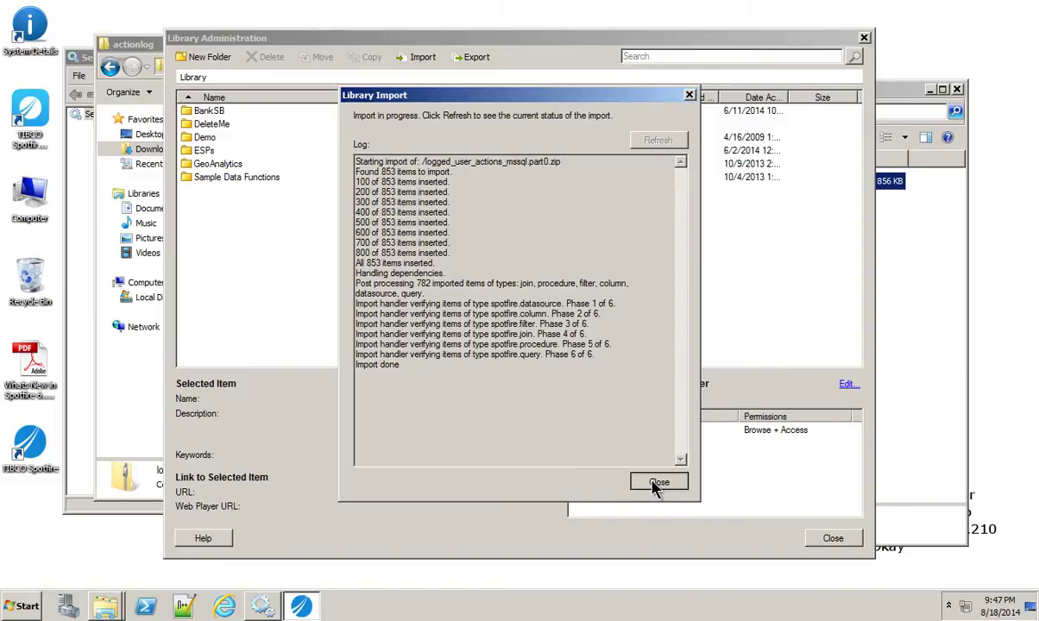
{"action": "left_click", "coordinate": [231, 179]}
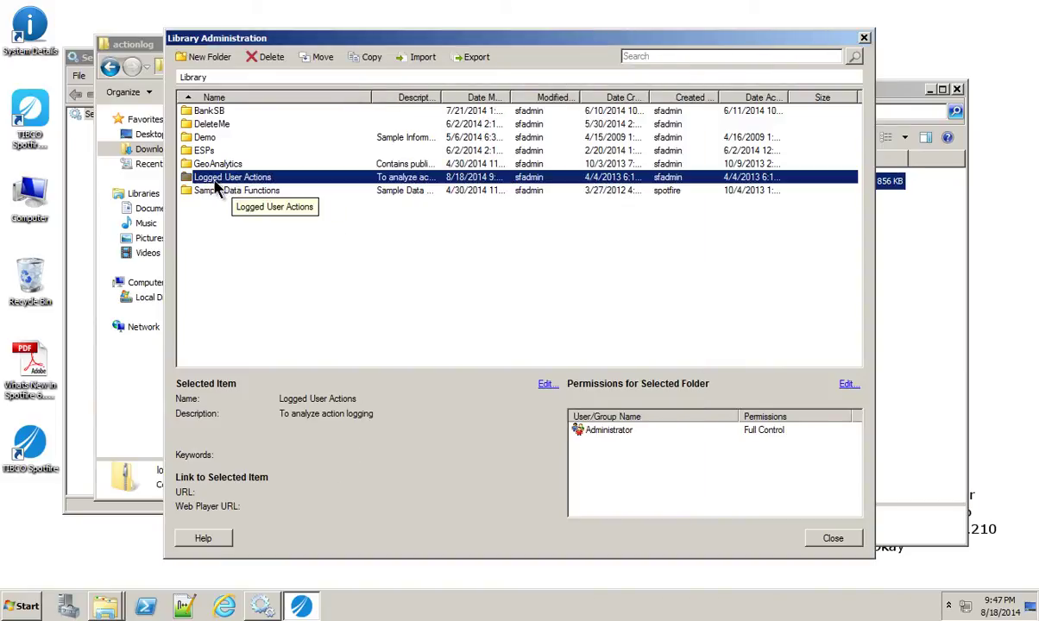
Open logged_user_actions_datasource for editing in Information Designer's Data Sources list.
{"action": "left_click", "coordinate": [831, 539]}
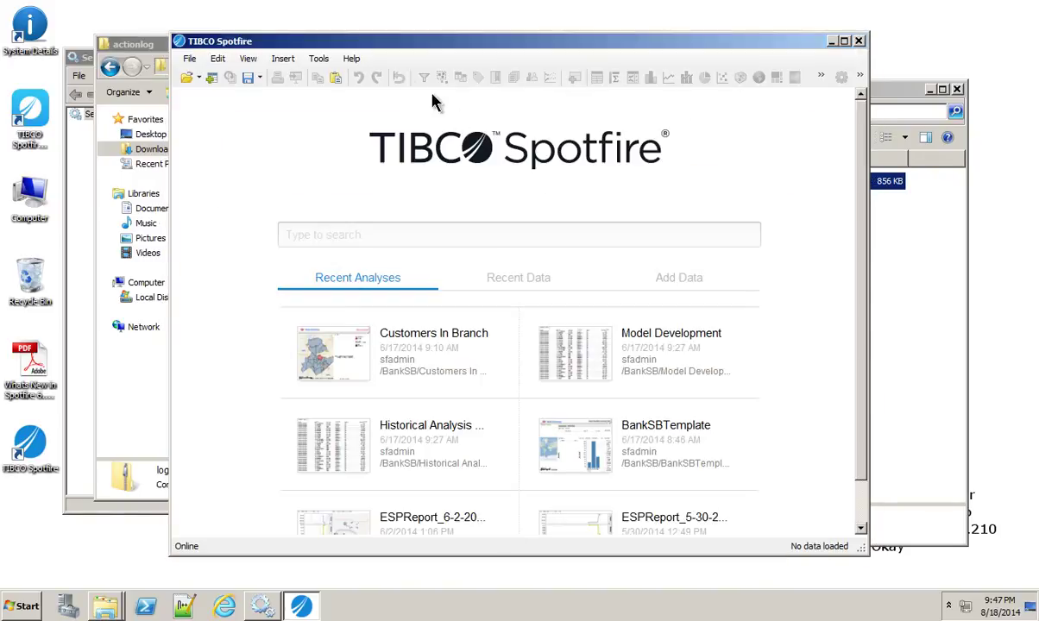
{"action": "left_click", "coordinate": [318, 59]}
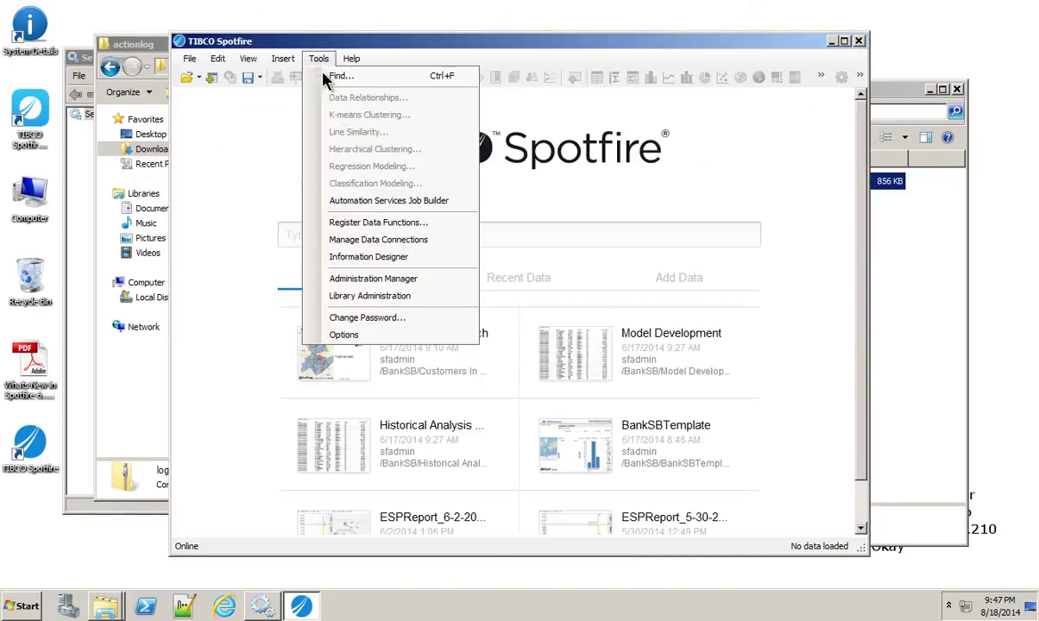
{"action": "left_click", "coordinate": [366, 258]}
{"action": "left_click", "coordinate": [249, 74]}
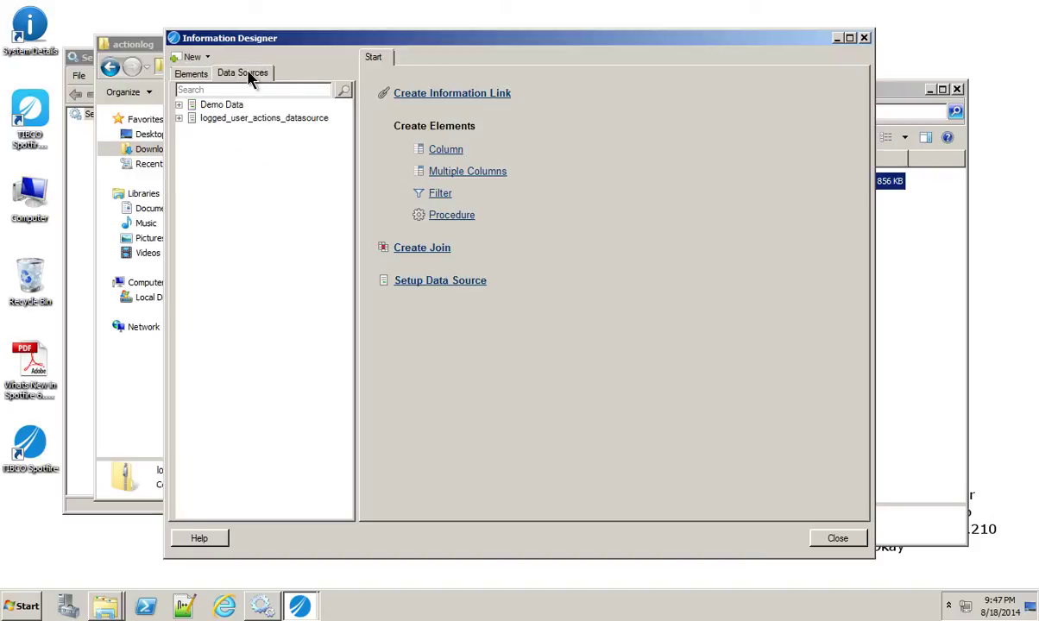
{"action": "right_click", "coordinate": [211, 119]}
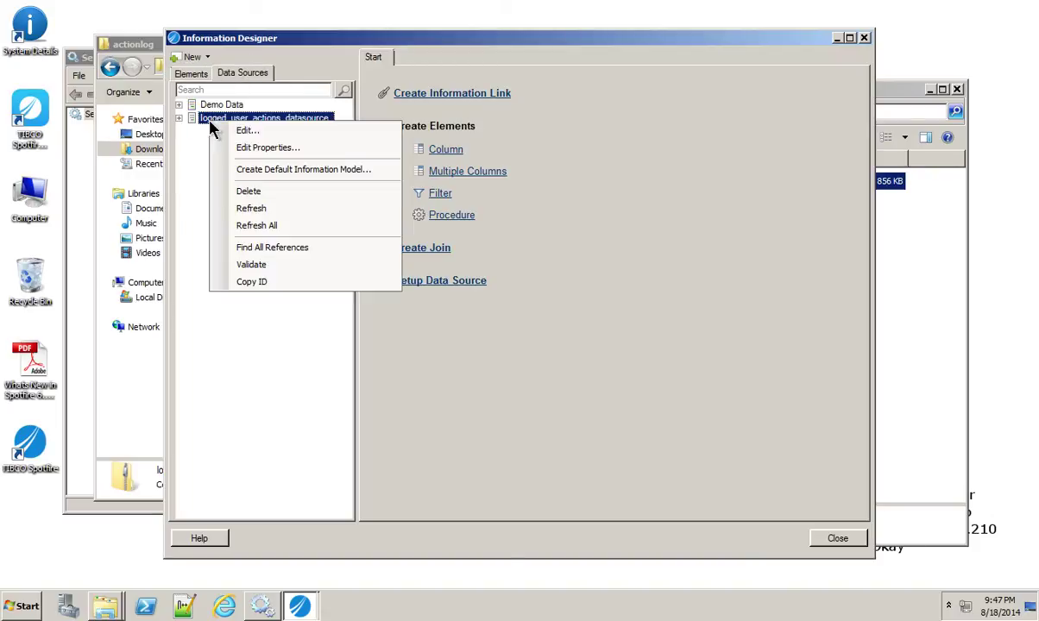
{"action": "left_click", "coordinate": [241, 130]}
Enter the database account password, save the data source, and close Information Designer.
{"action": "left_click_drag", "start_coordinate": [562, 203], "coordinate": [471, 205]}
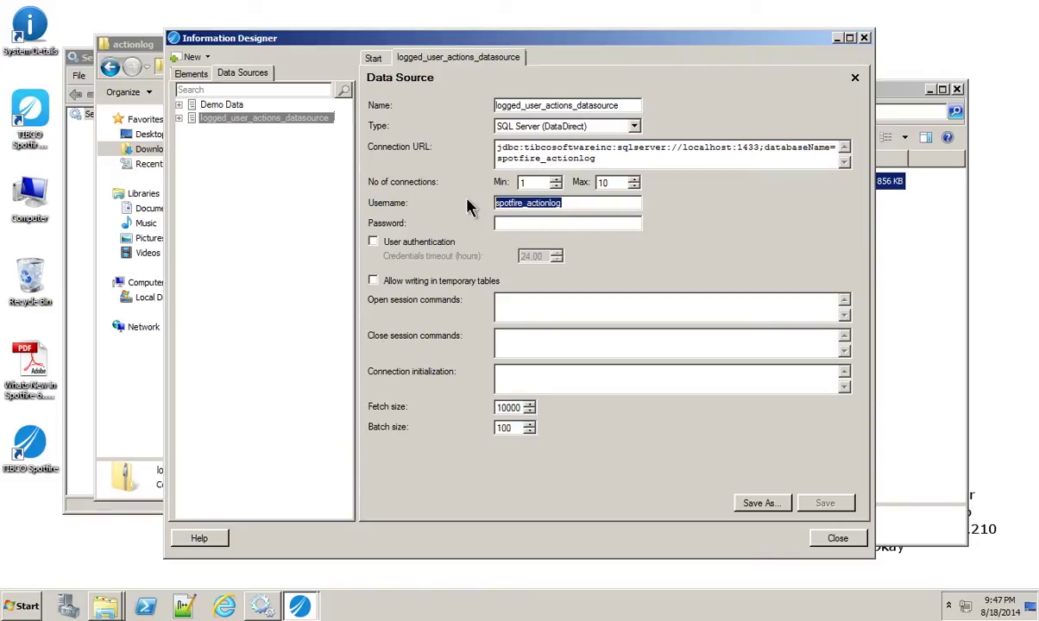
{"action": "key", "text": "ctrl+c"}
{"action": "key", "text": "Tab"}
{"action": "key", "text": "ctrl+v"}
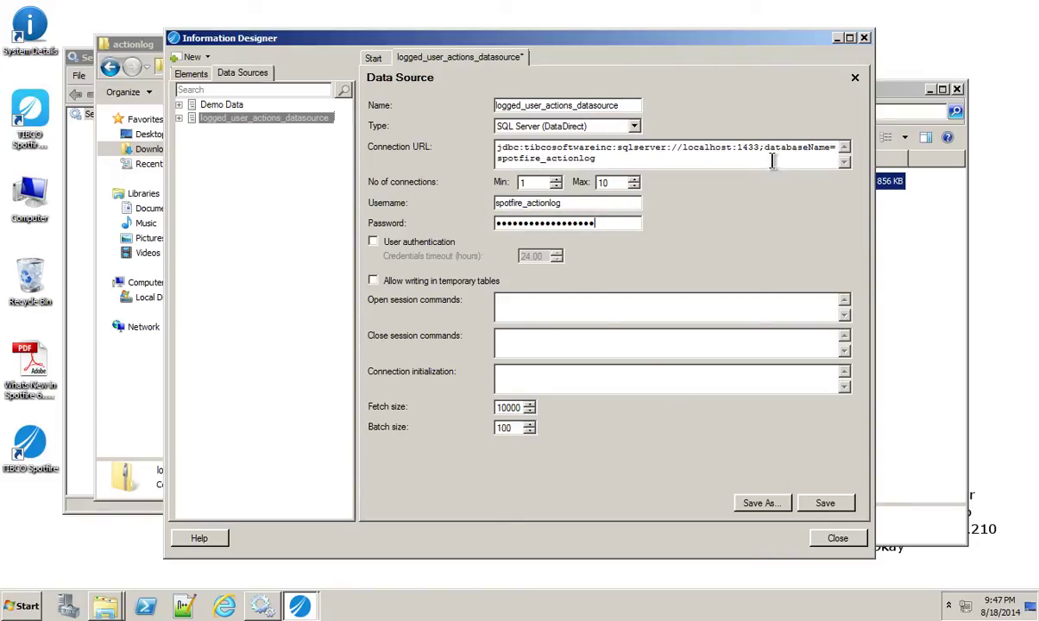
{"action": "left_click", "coordinate": [819, 502]}
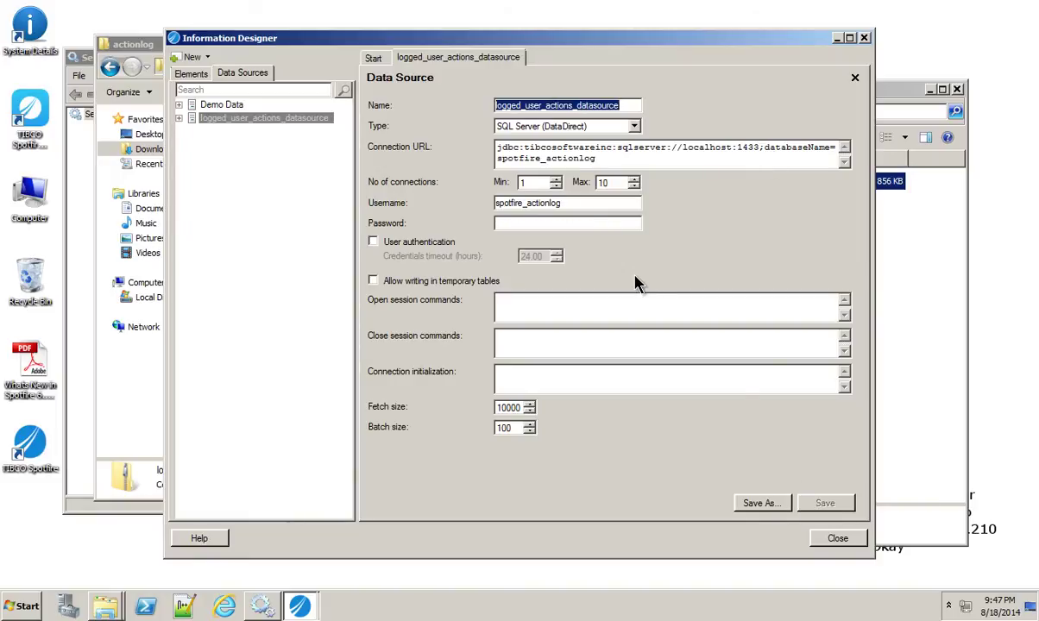
{"action": "left_click", "coordinate": [178, 118]}
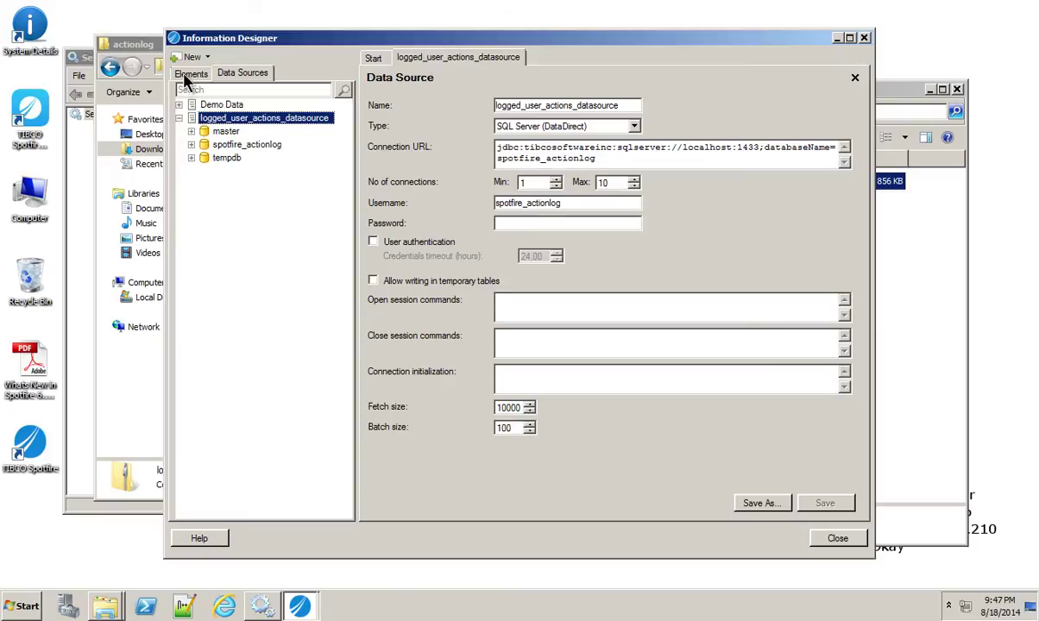
{"action": "left_click", "coordinate": [824, 540]}
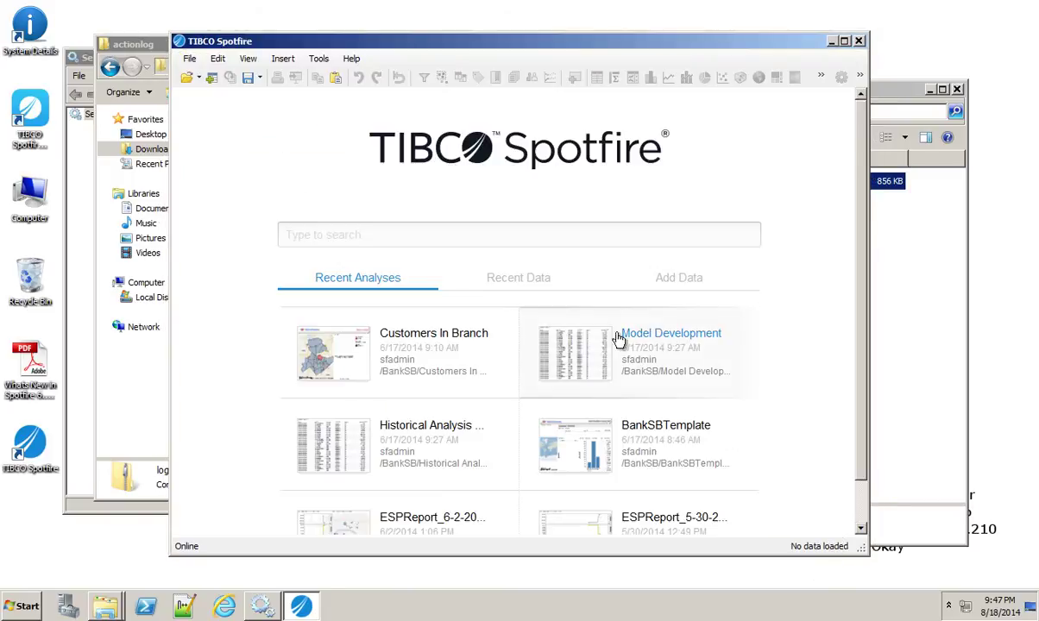
Browse the library root into Logged User Actions and open the user_actions analysis.
{"action": "left_click", "coordinate": [198, 79]}
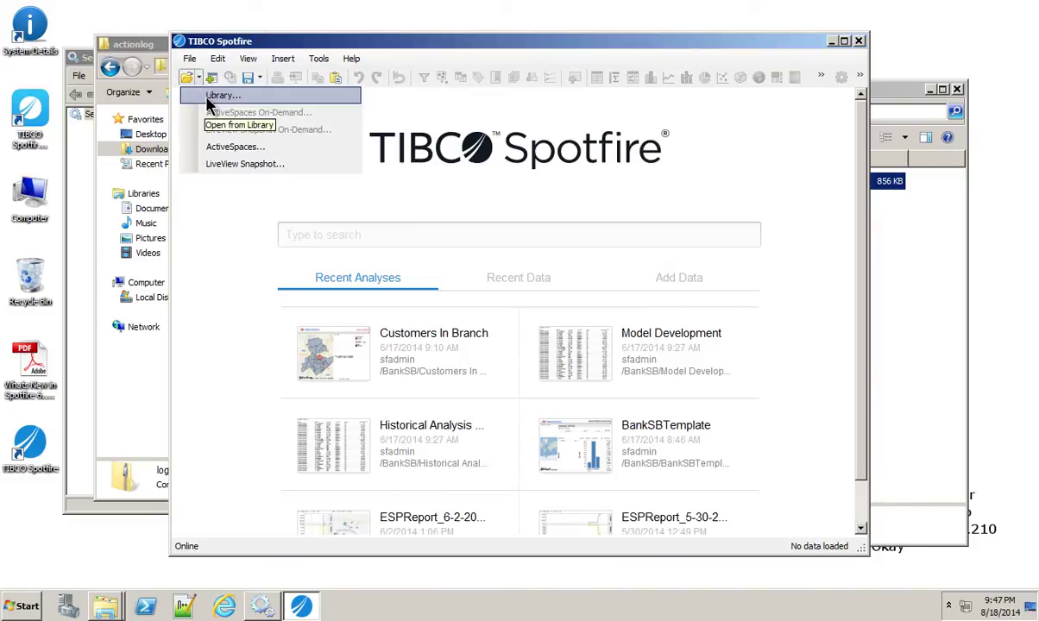
{"action": "left_click", "coordinate": [209, 98]}
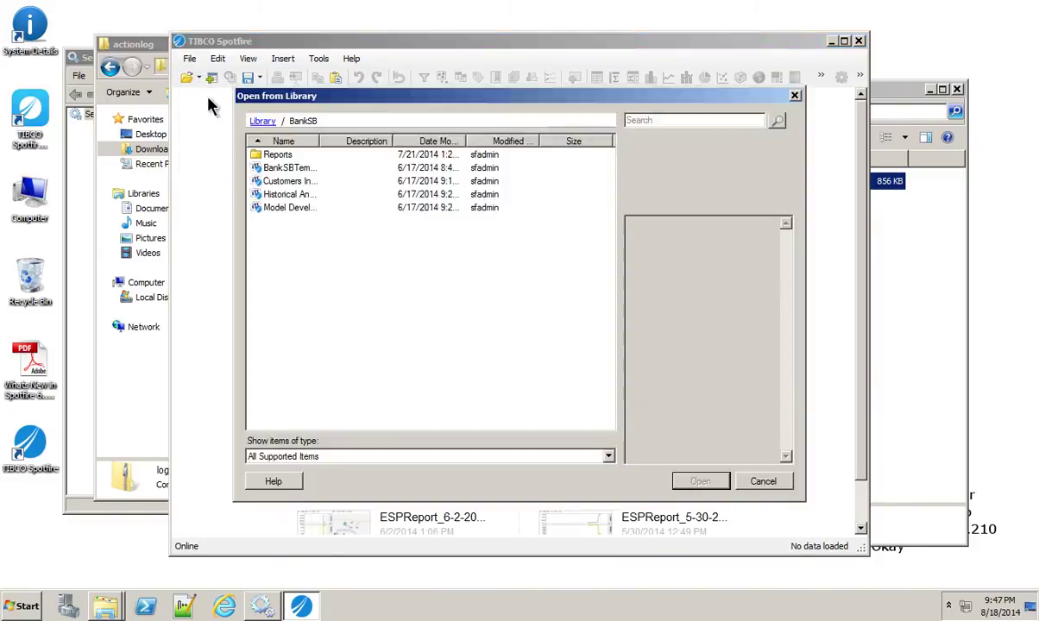
{"action": "left_click", "coordinate": [259, 121]}
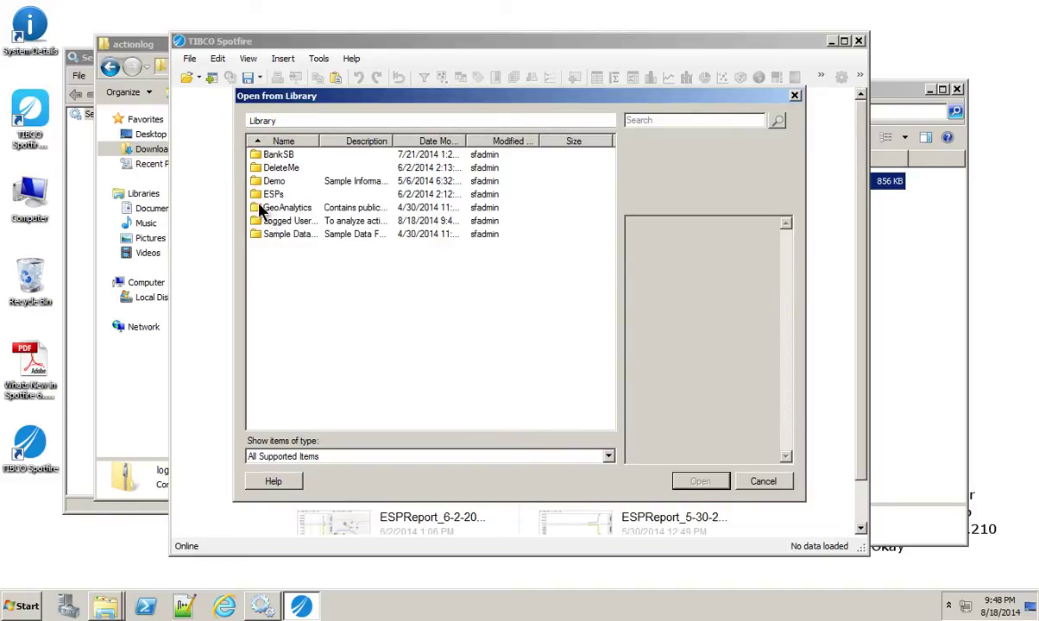
{"action": "left_click_drag", "start_coordinate": [393, 142], "coordinate": [379, 153]}
{"action": "double_click", "coordinate": [281, 221]}
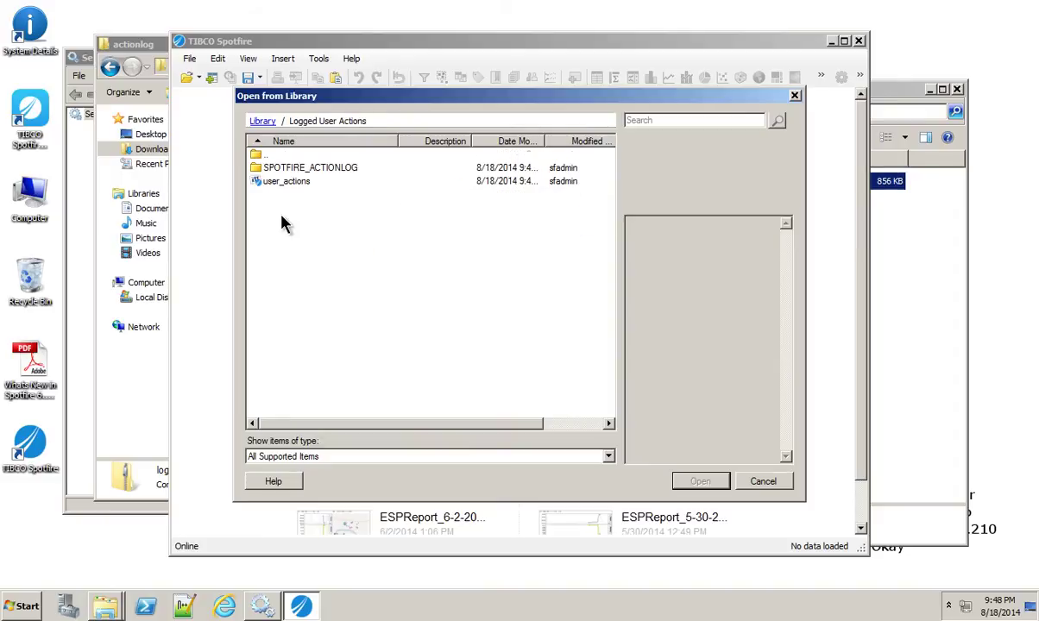
{"action": "left_click", "coordinate": [269, 182]}
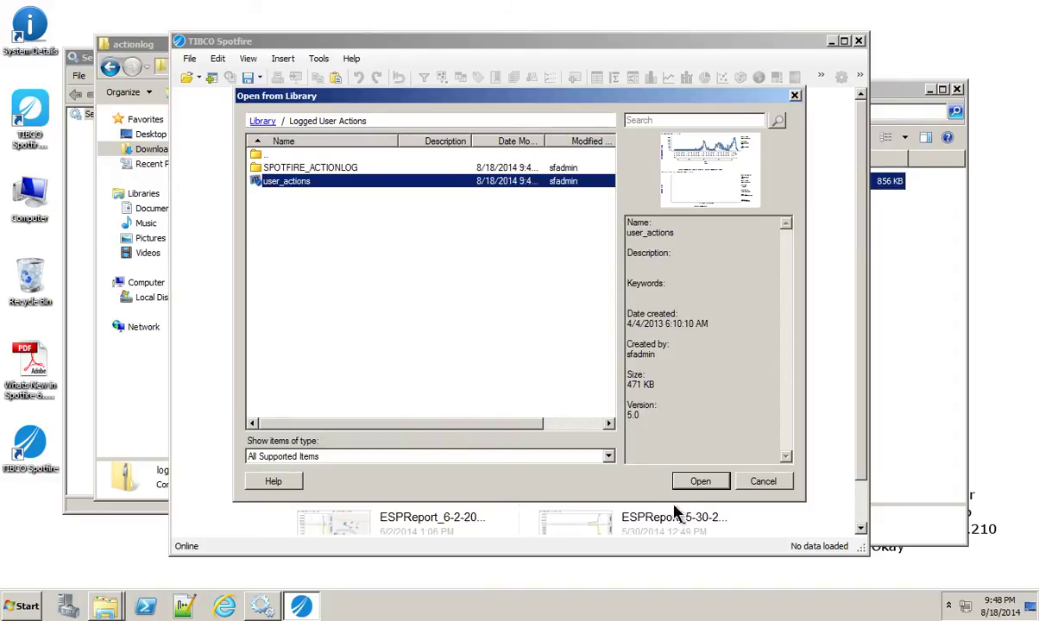
{"action": "left_click", "coordinate": [700, 481]}
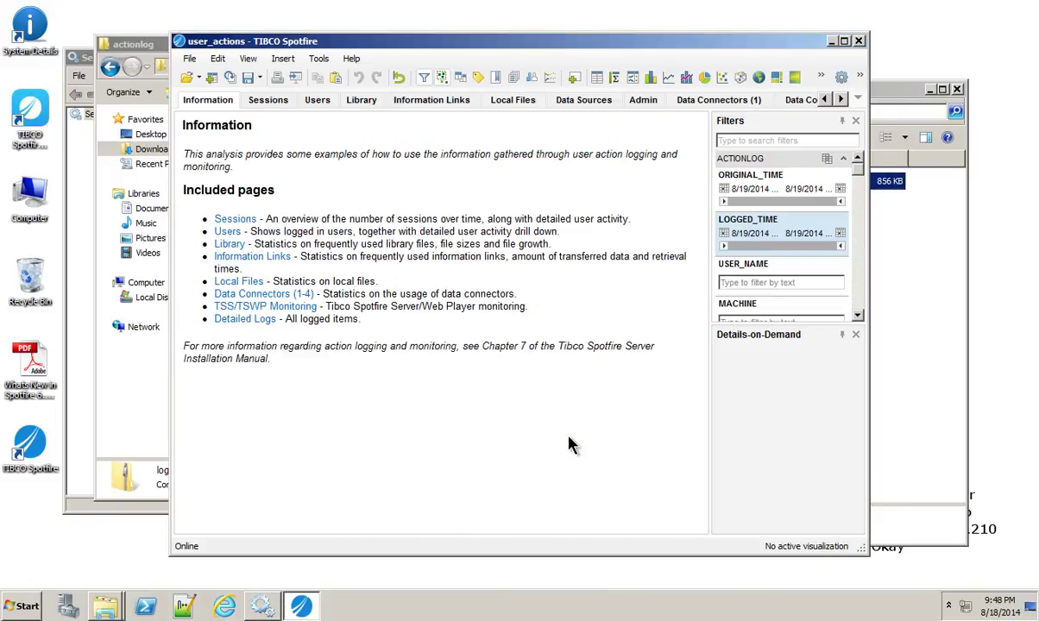
View the Sessions page, then bring the second user_actions window forward from the taskbar.
{"action": "left_click", "coordinate": [277, 102]}
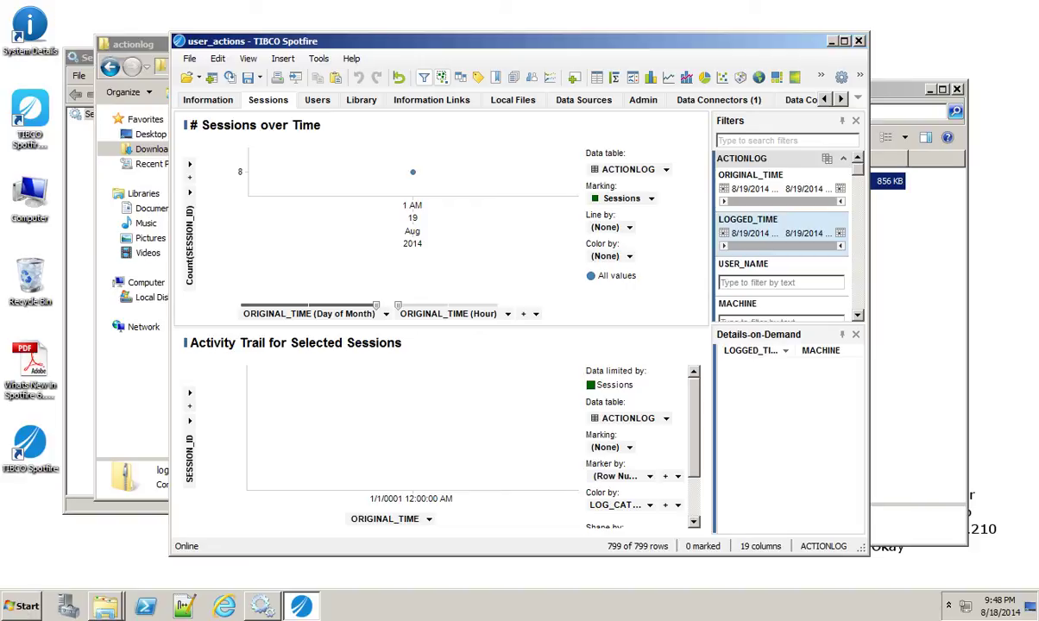
{"action": "mouse_move", "coordinate": [184, 607]}
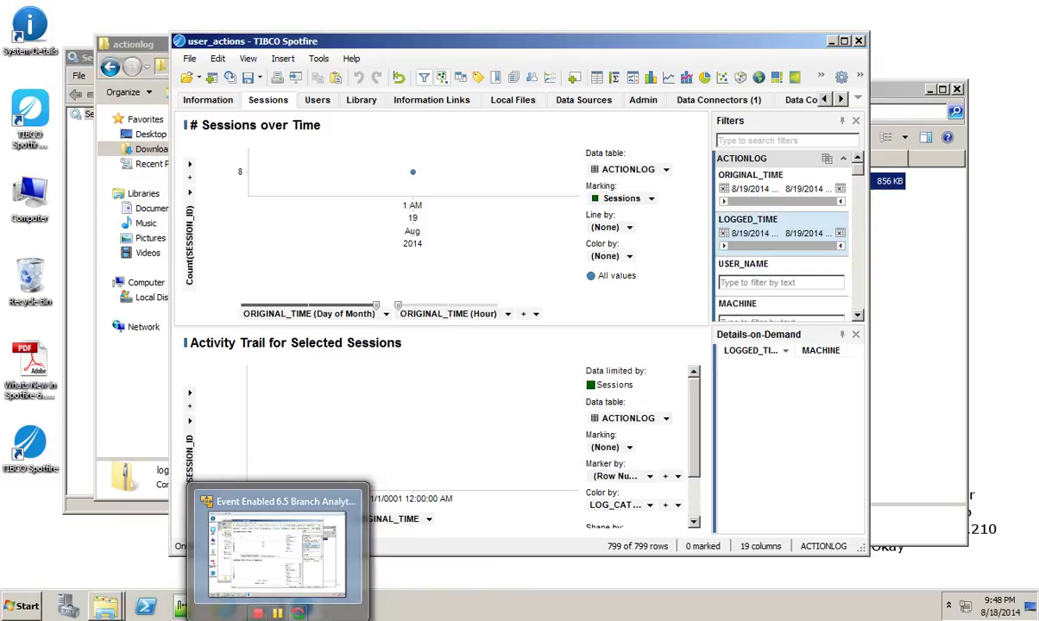
{"action": "mouse_move", "coordinate": [223, 607]}
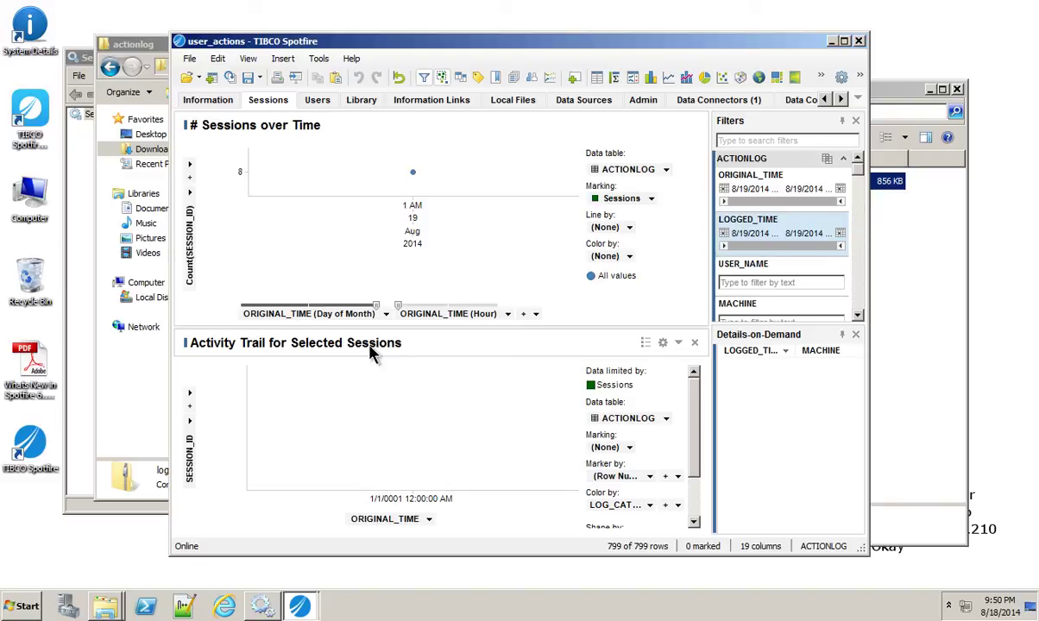
{"action": "left_click", "coordinate": [299, 609]}
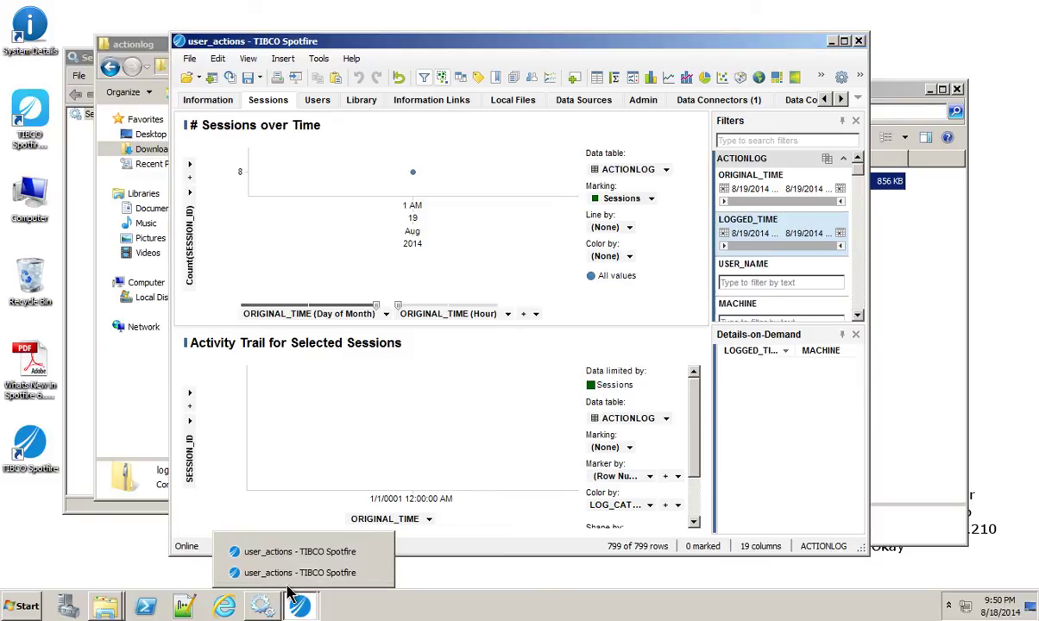
{"action": "left_click", "coordinate": [289, 596]}
{"action": "left_click", "coordinate": [297, 607]}
{"action": "left_click", "coordinate": [290, 572]}
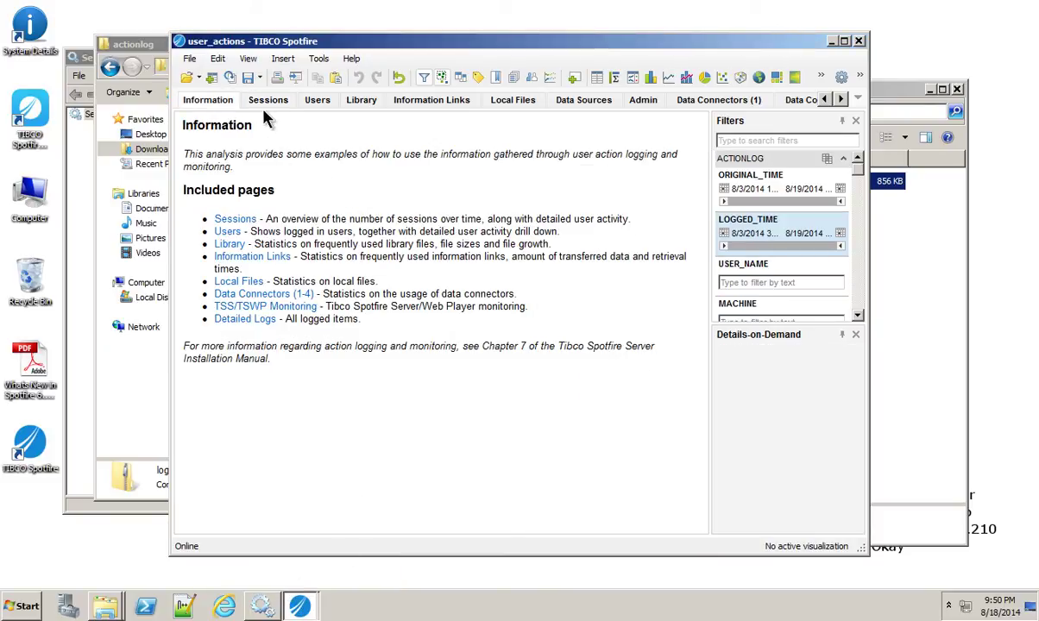
Maximize Spotfire and mark the session spikes around 5 August and 18 August on Sessions.
{"action": "double_click", "coordinate": [270, 43]}
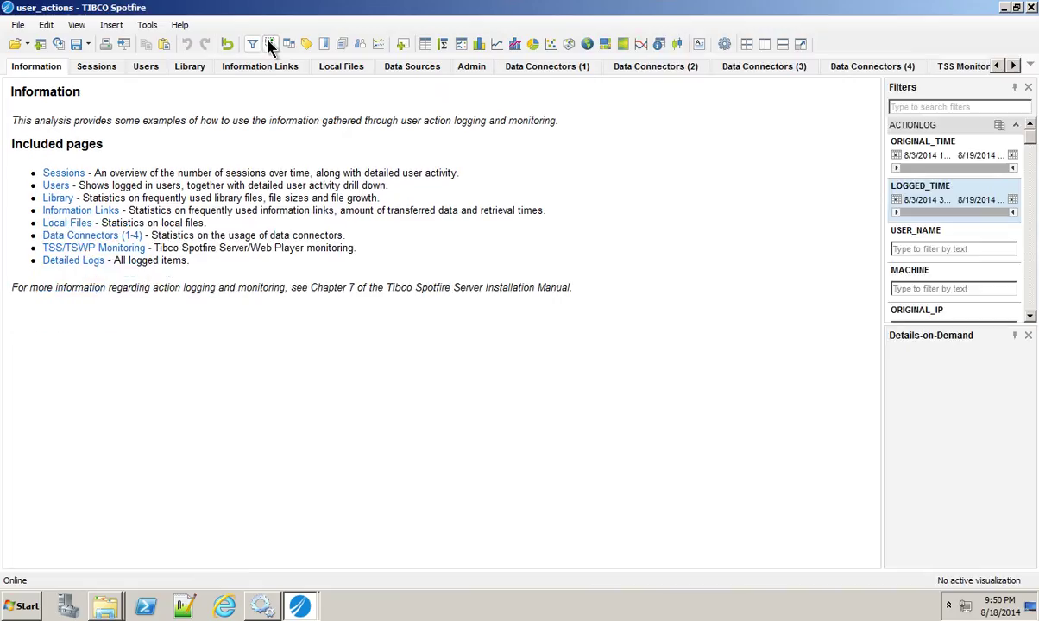
{"action": "left_click", "coordinate": [97, 69]}
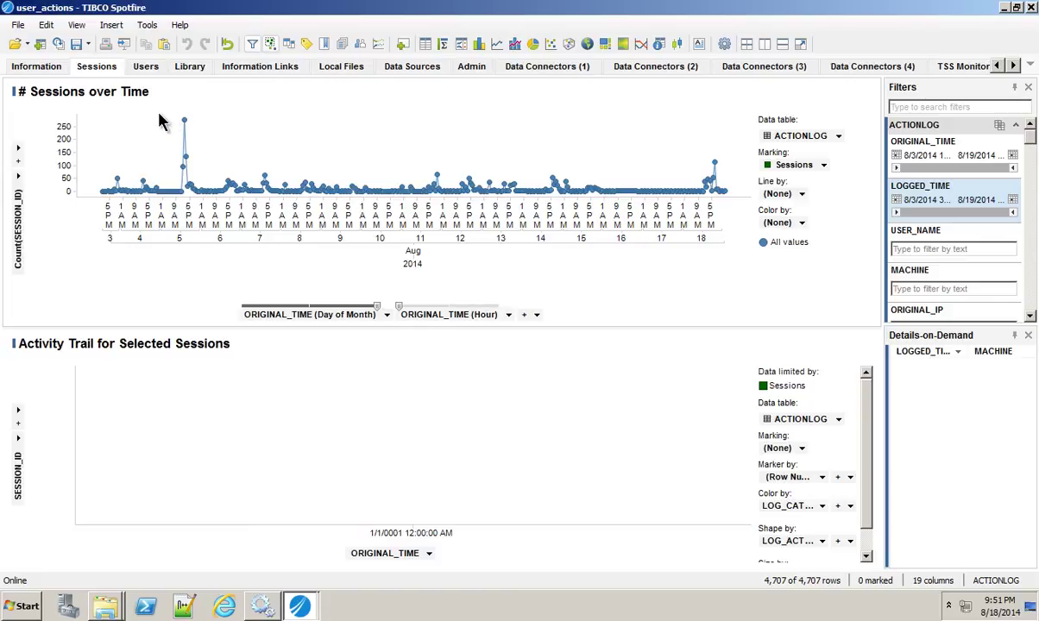
{"action": "left_click_drag", "start_coordinate": [160, 120], "coordinate": [268, 186]}
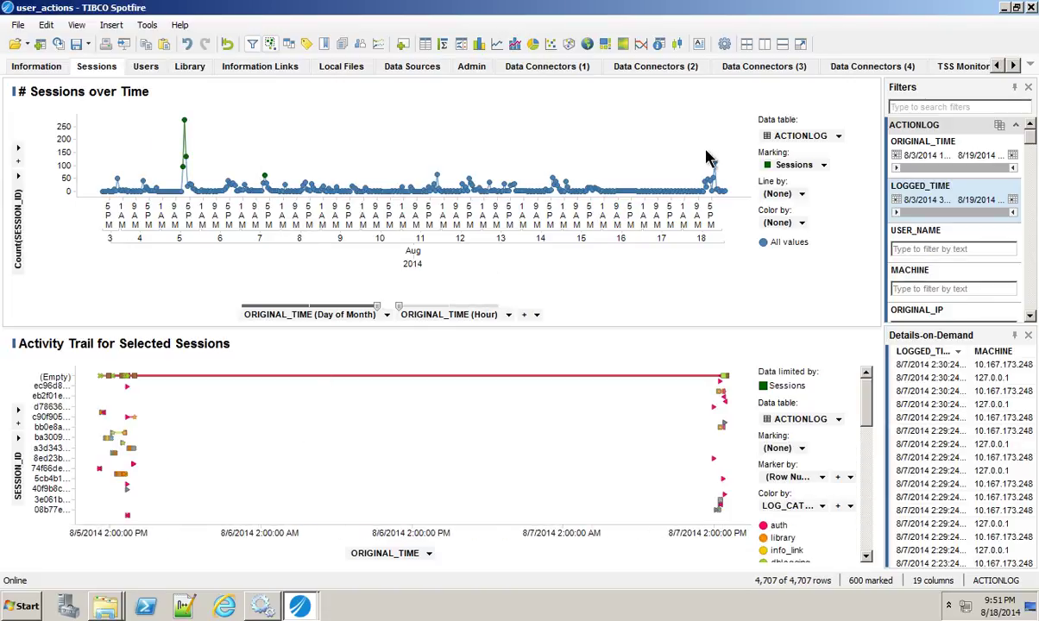
{"action": "left_click_drag", "start_coordinate": [695, 132], "coordinate": [736, 198]}
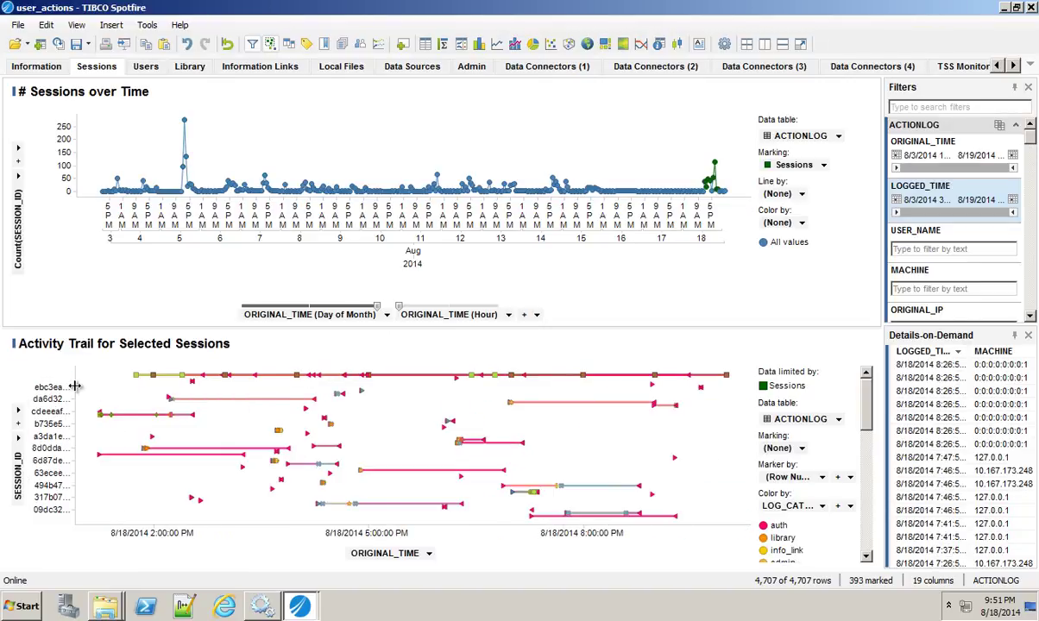
{"action": "left_click_drag", "start_coordinate": [75, 386], "coordinate": [140, 390]}
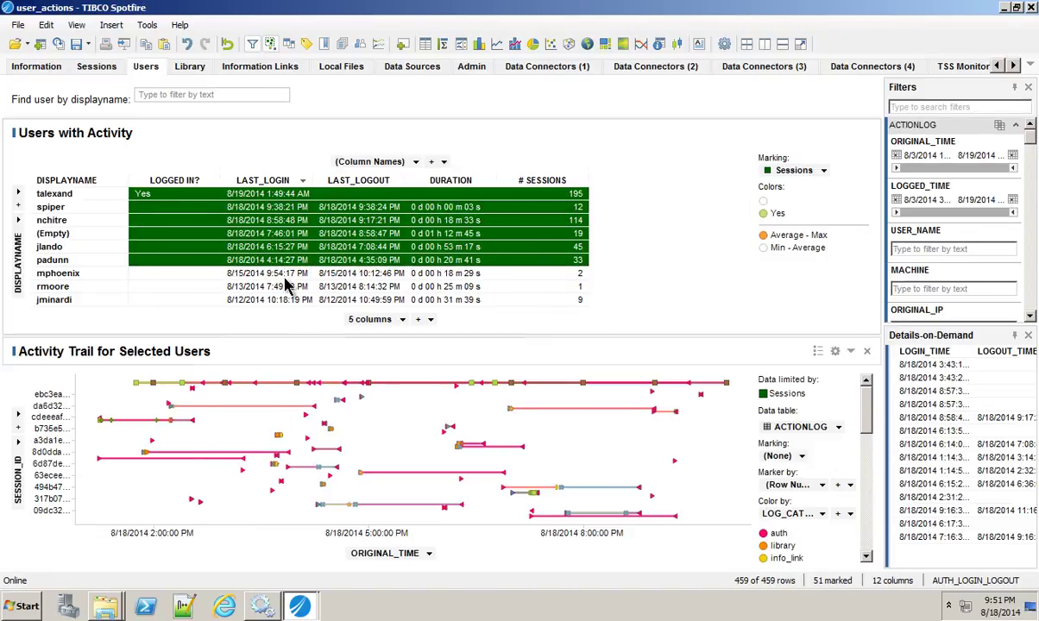
Mark the users with 195, 114 and 45 sessions on the Users page.
{"action": "left_click", "coordinate": [342, 195]}
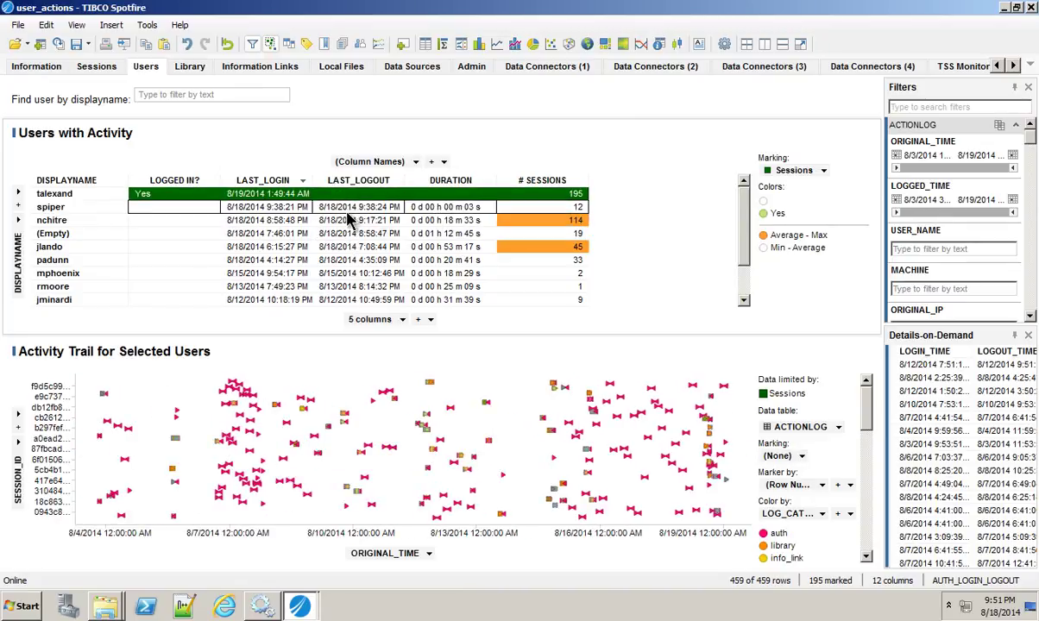
{"action": "left_click", "coordinate": [363, 221]}
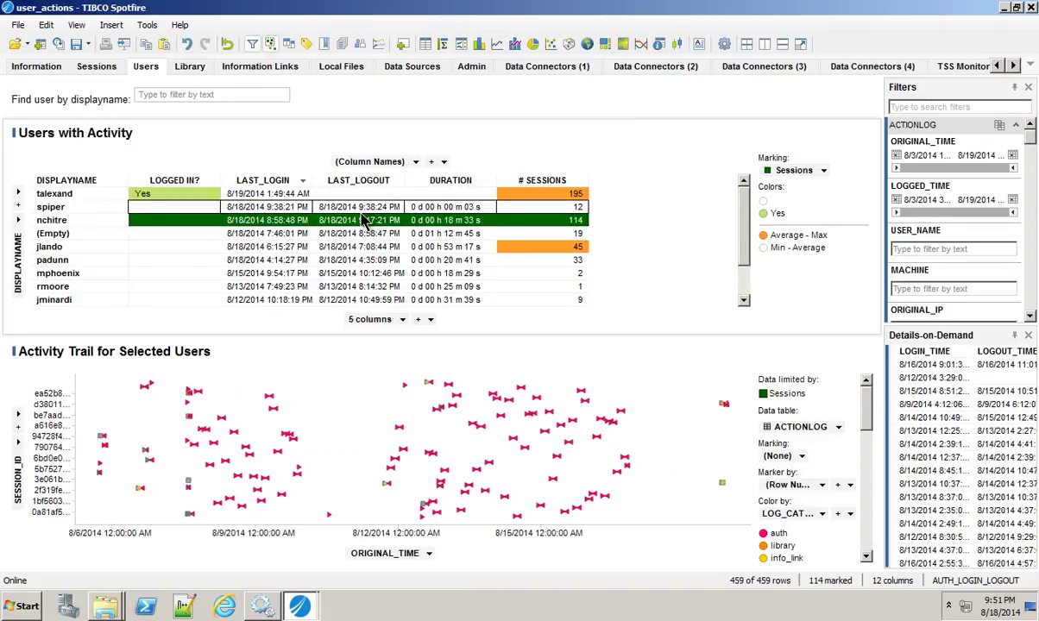
{"action": "left_click", "coordinate": [345, 247]}
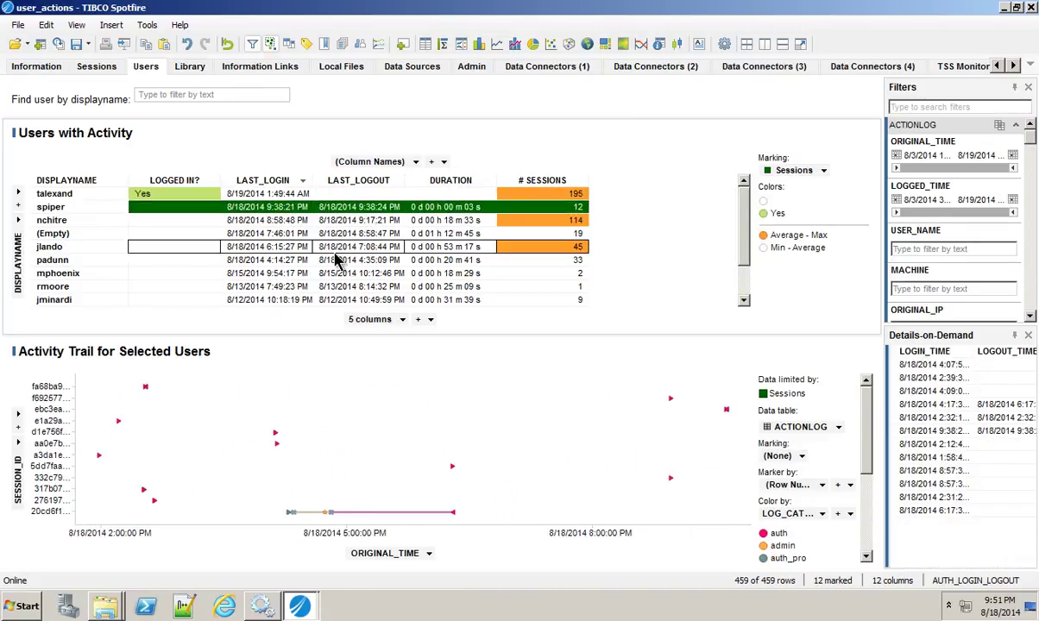
Show the Library usage page with the Filters and Details-on-Demand panels hidden.
{"action": "left_click", "coordinate": [193, 69]}
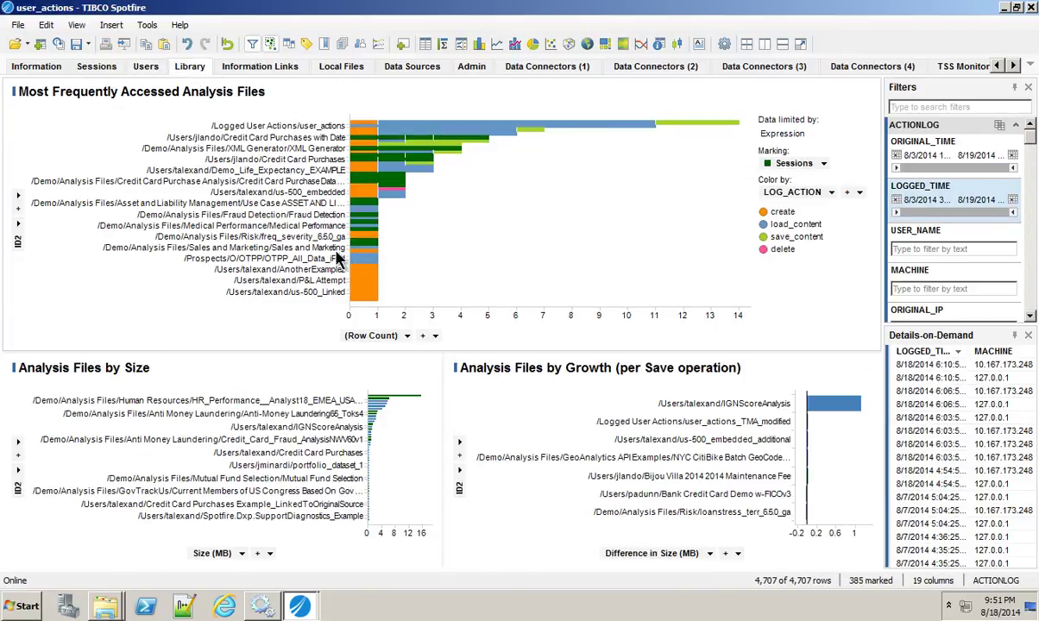
{"action": "mouse_move", "coordinate": [382, 168]}
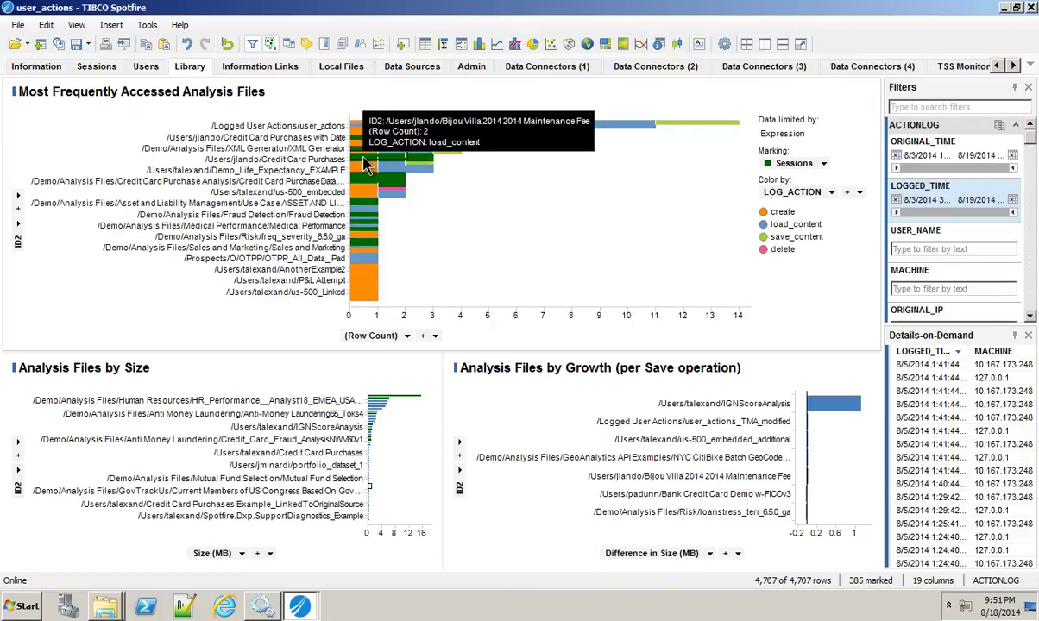
{"action": "left_click", "coordinate": [1026, 88]}
{"action": "left_click", "coordinate": [1026, 87]}
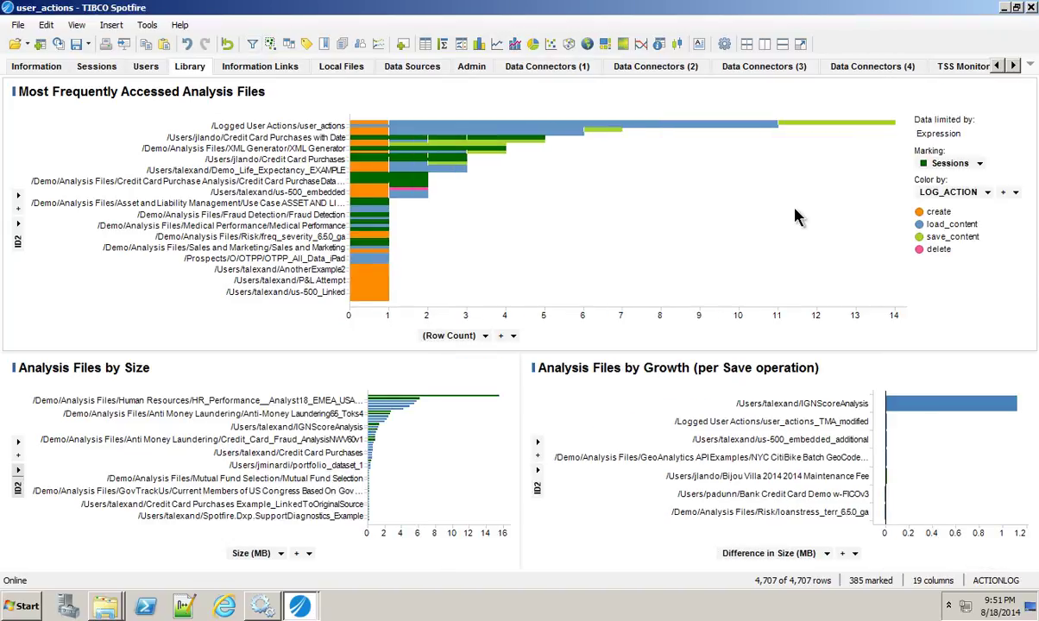
Show the Information Links page and hide its Filters and Details-on-Demand panels.
{"action": "left_click", "coordinate": [257, 69]}
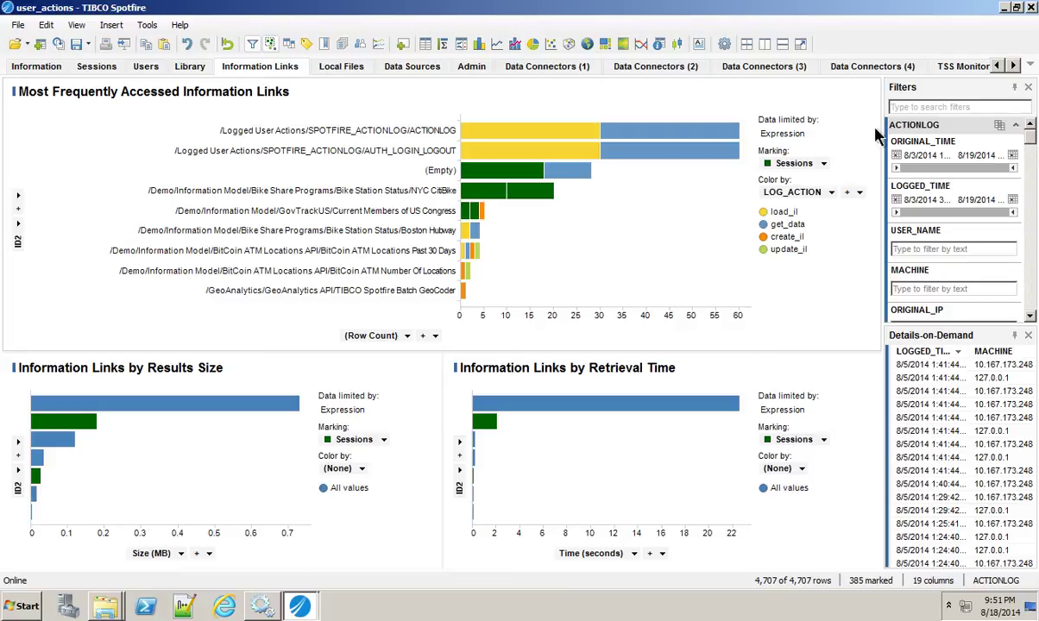
{"action": "left_click", "coordinate": [1027, 87]}
{"action": "left_click", "coordinate": [1028, 88]}
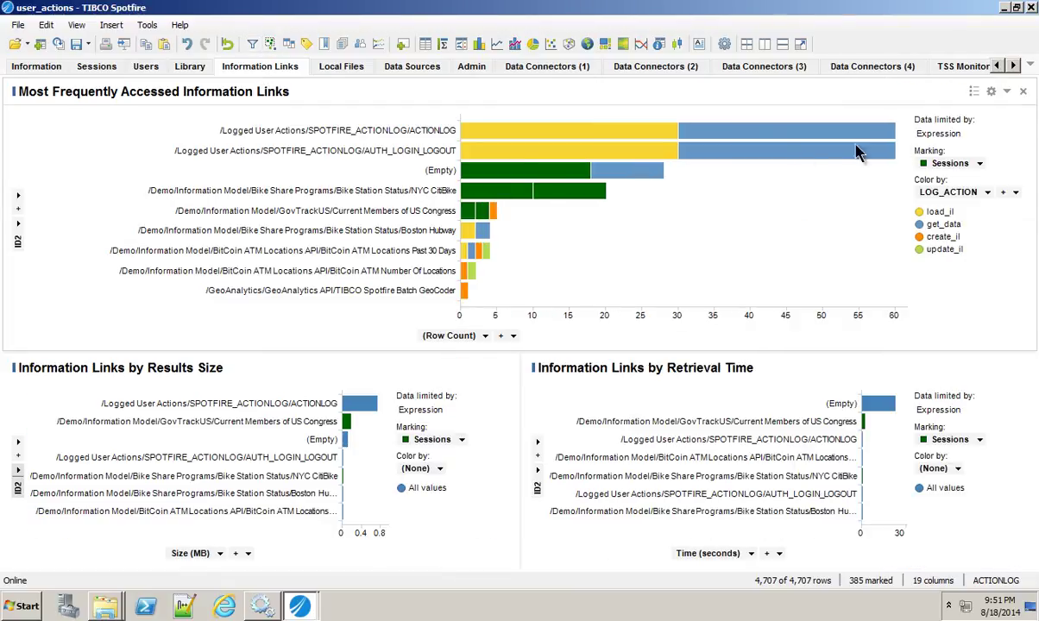